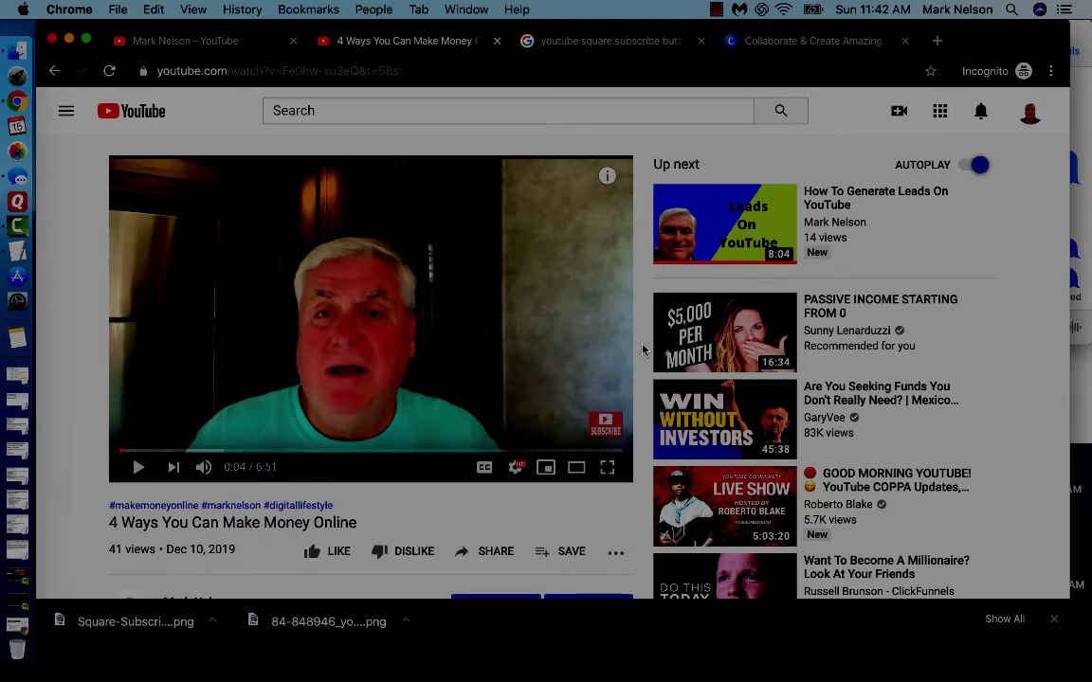
- Open the channel's branding settings in YouTube Studio, starting from the channel page
mouse_move(606, 425)
left_click(202, 42)
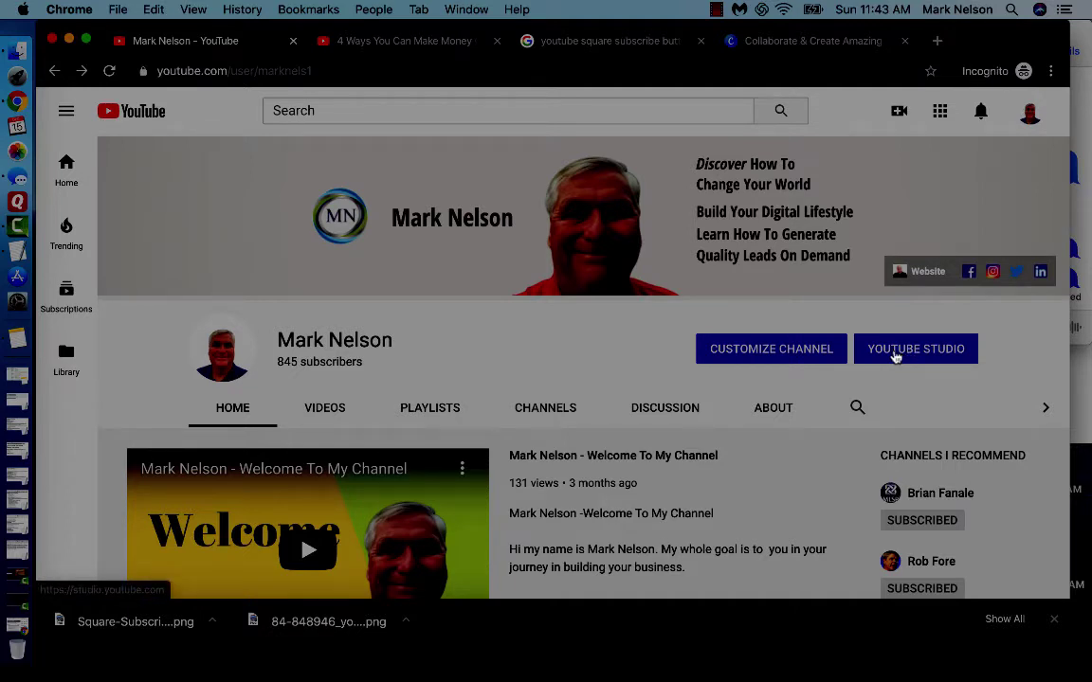
left_click(895, 350)
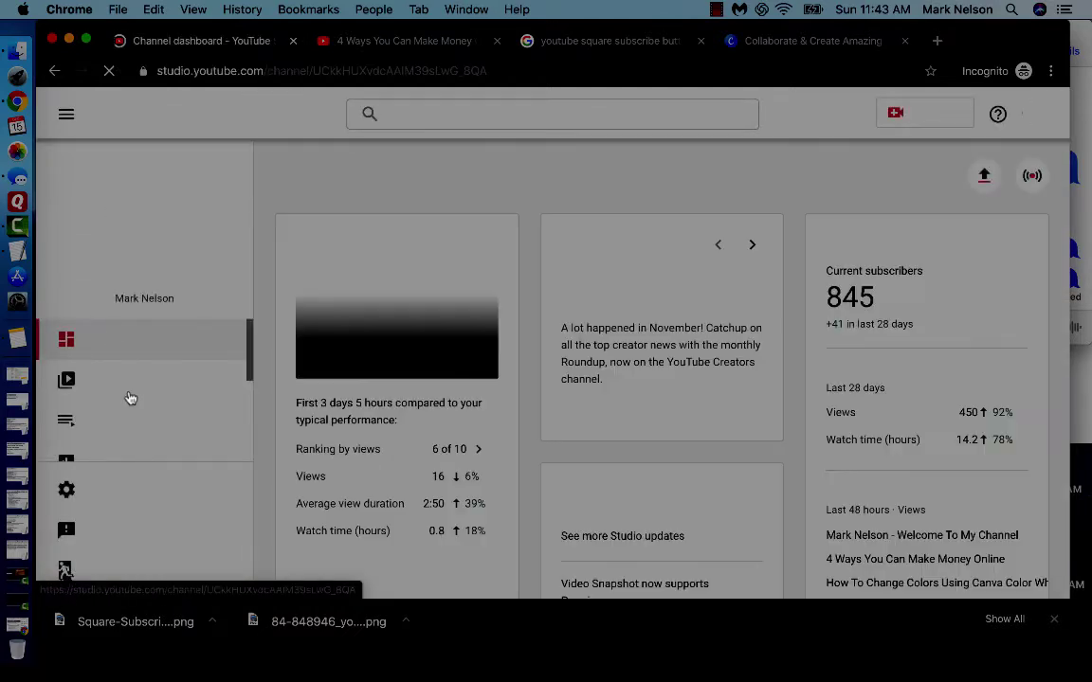
scroll(131, 398, "down", 3)
scroll(131, 398, "down", 3)
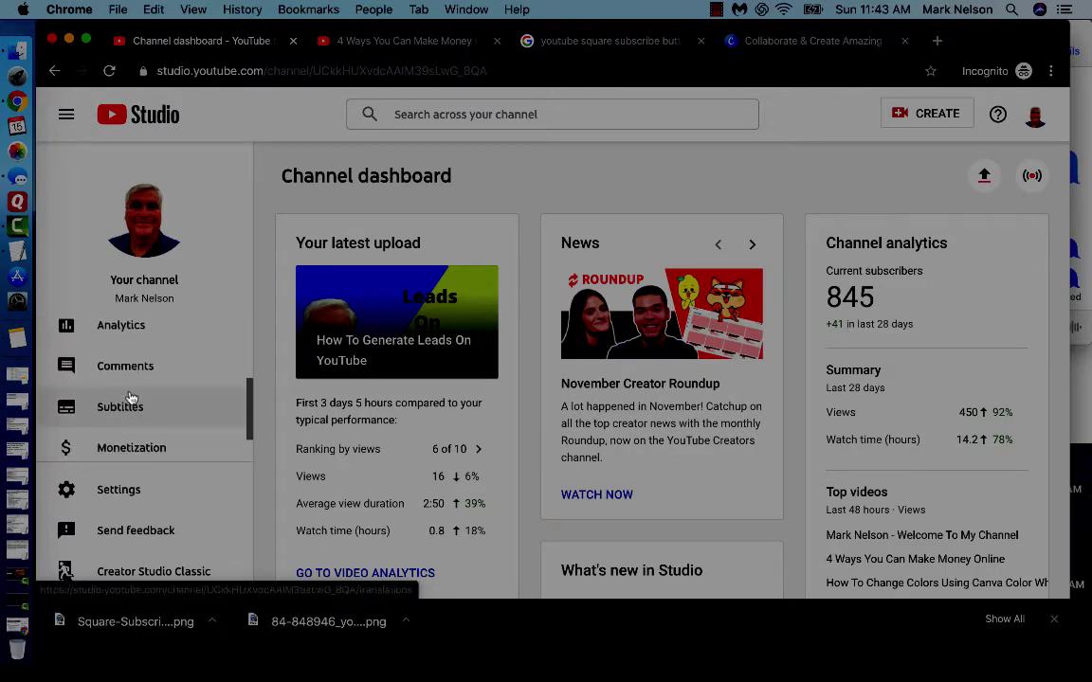
left_click(120, 493)
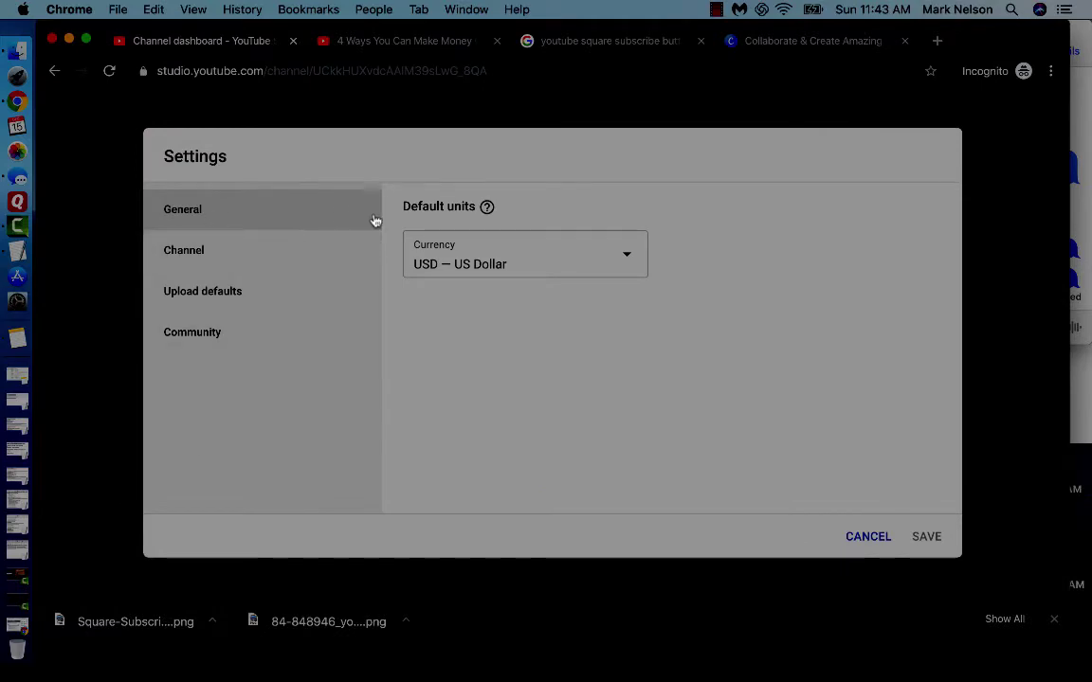
left_click(190, 256)
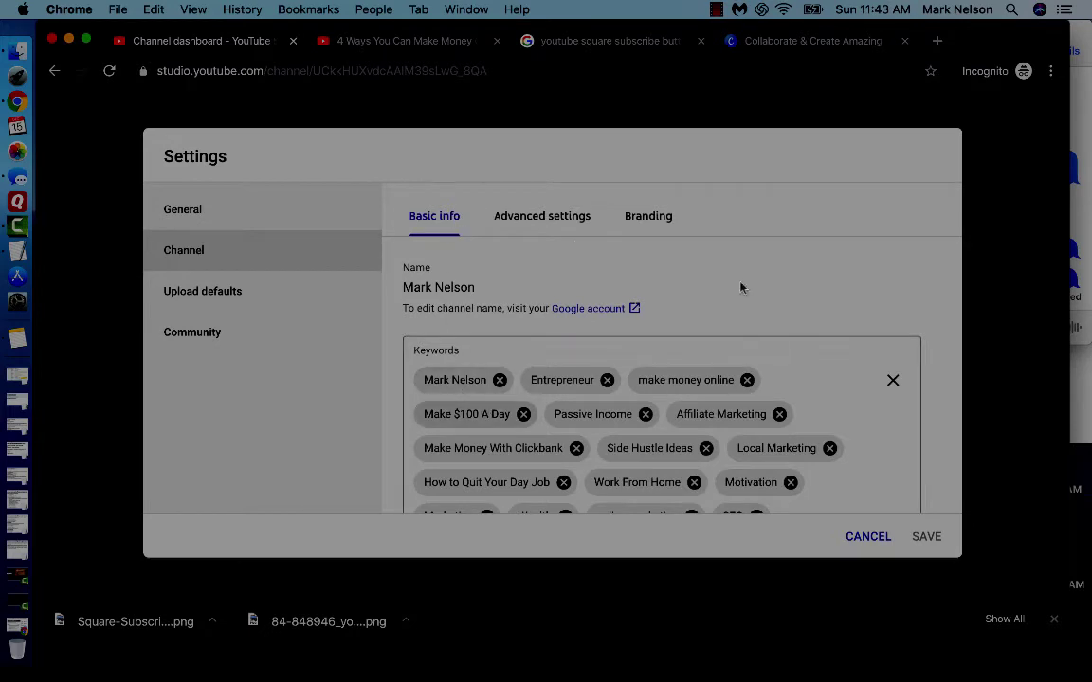
left_click(648, 218)
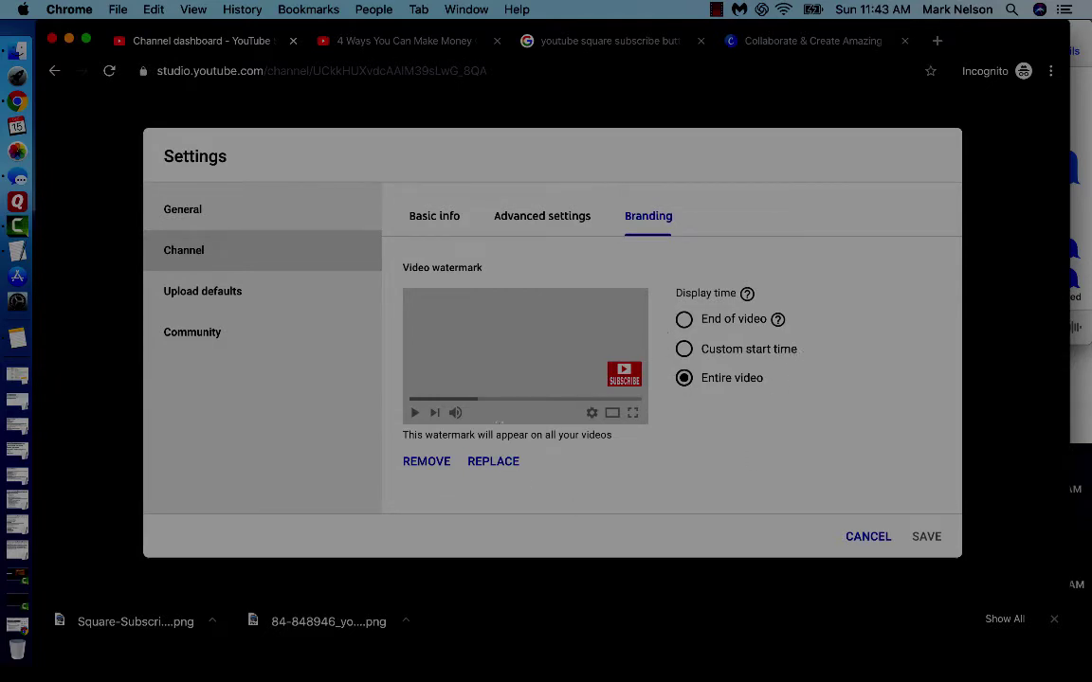
- Remove the existing video watermark and look through the image files available as a replacement
left_click(424, 465)
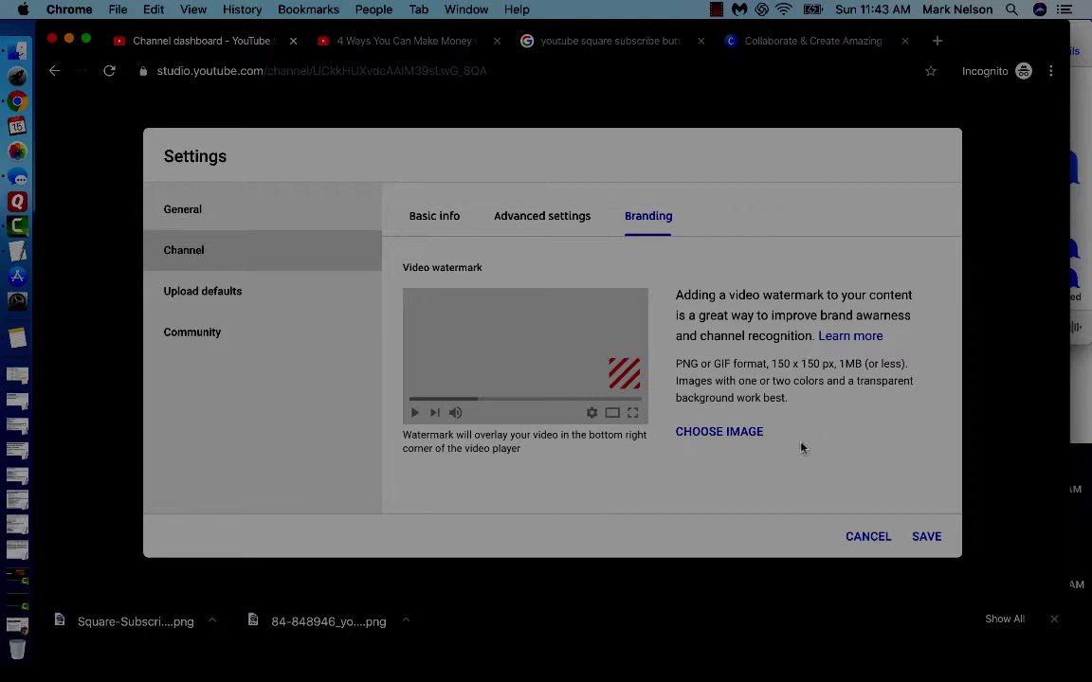
left_click(731, 434)
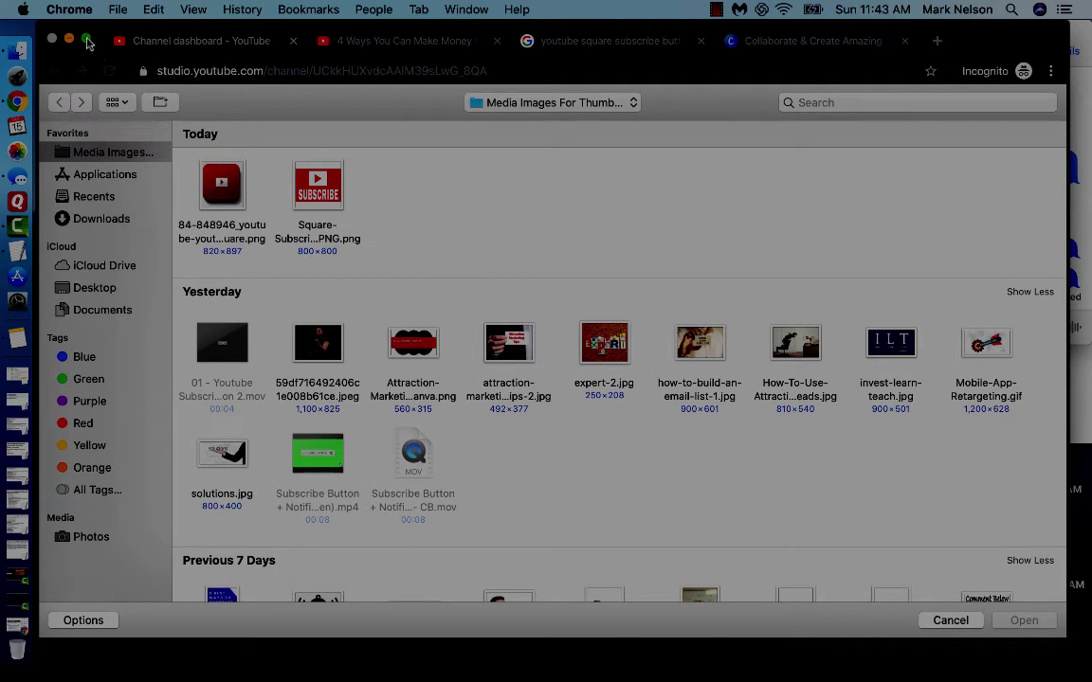
left_click(952, 622)
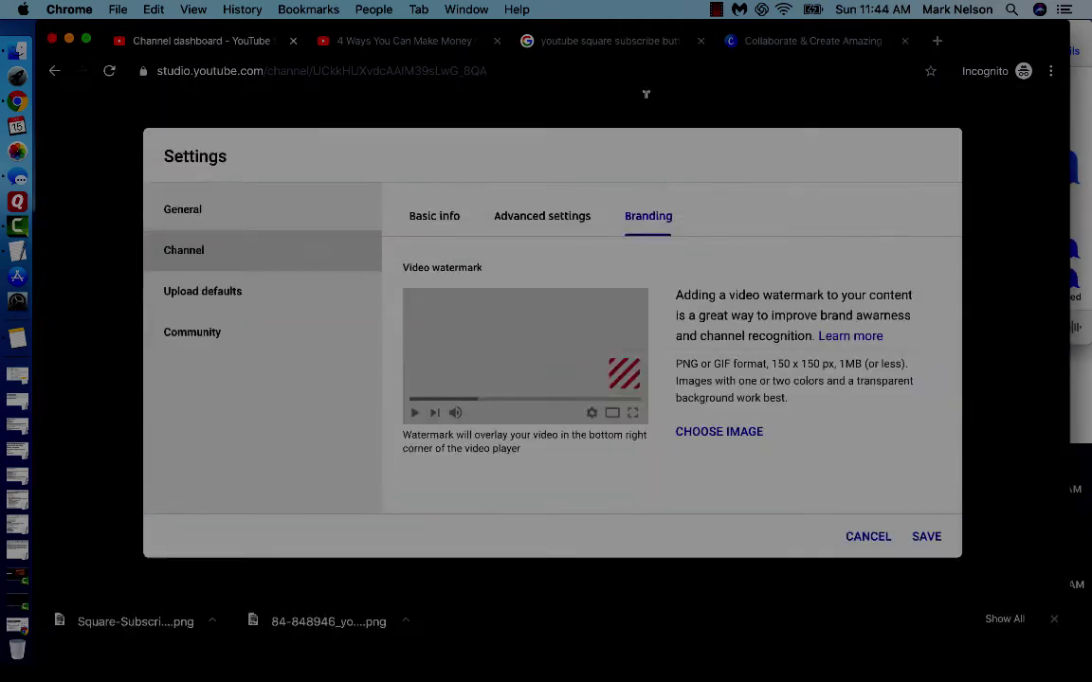
- Upload the square Subscribe PNG (800×800) as the video watermark and save it with display time Entire video
left_click(613, 42)
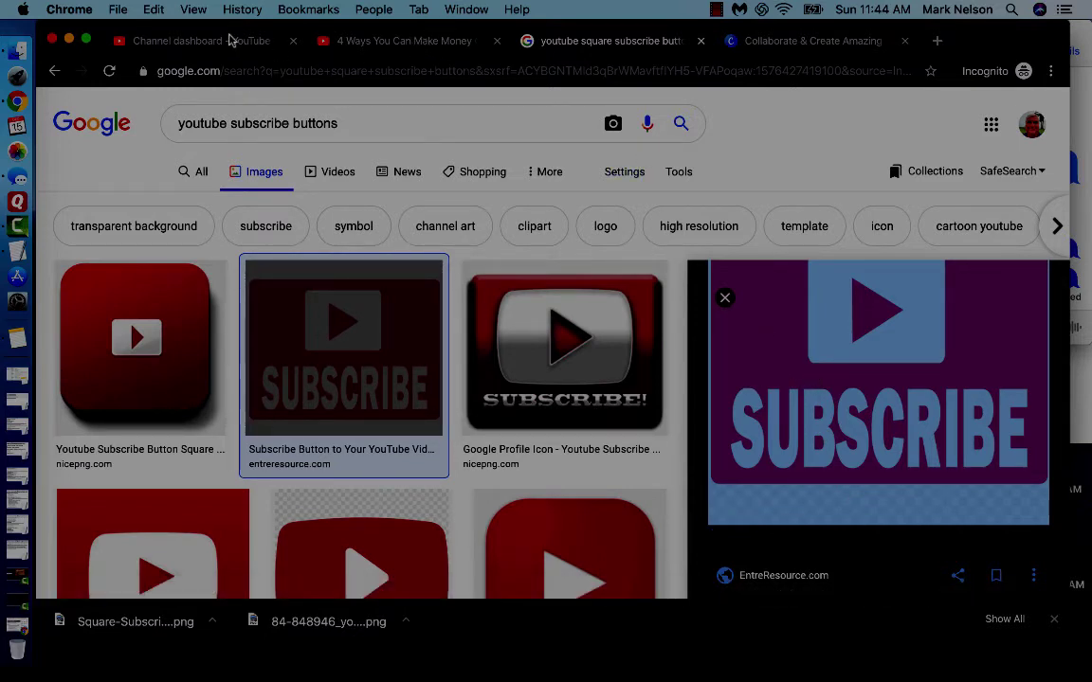
left_click(232, 40)
left_click(690, 433)
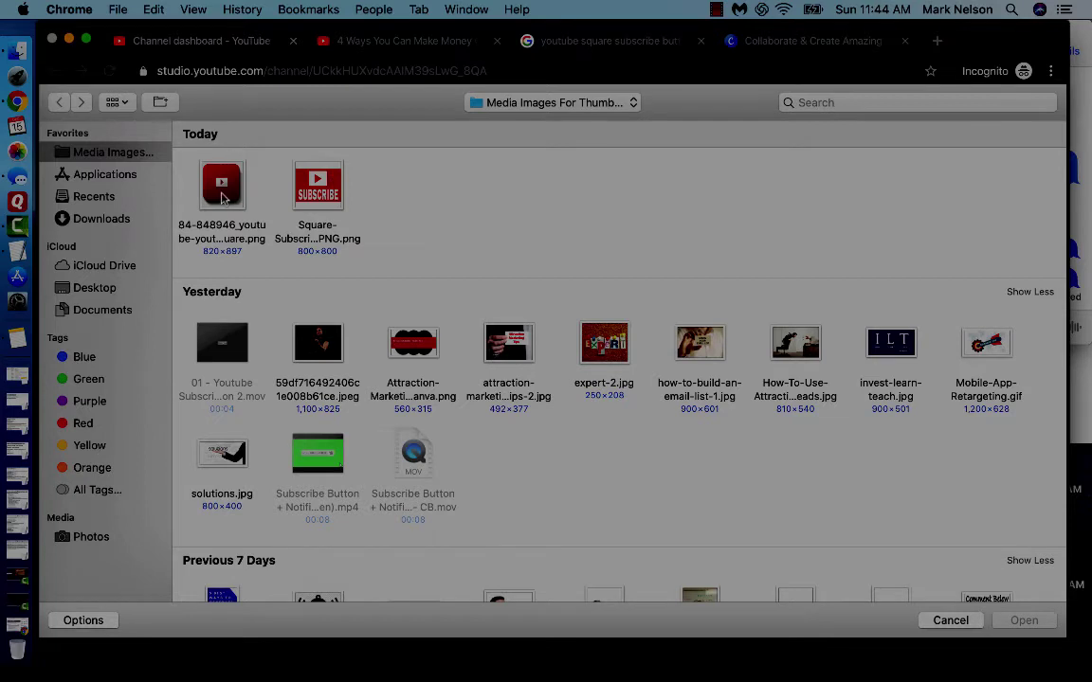
left_click(332, 188)
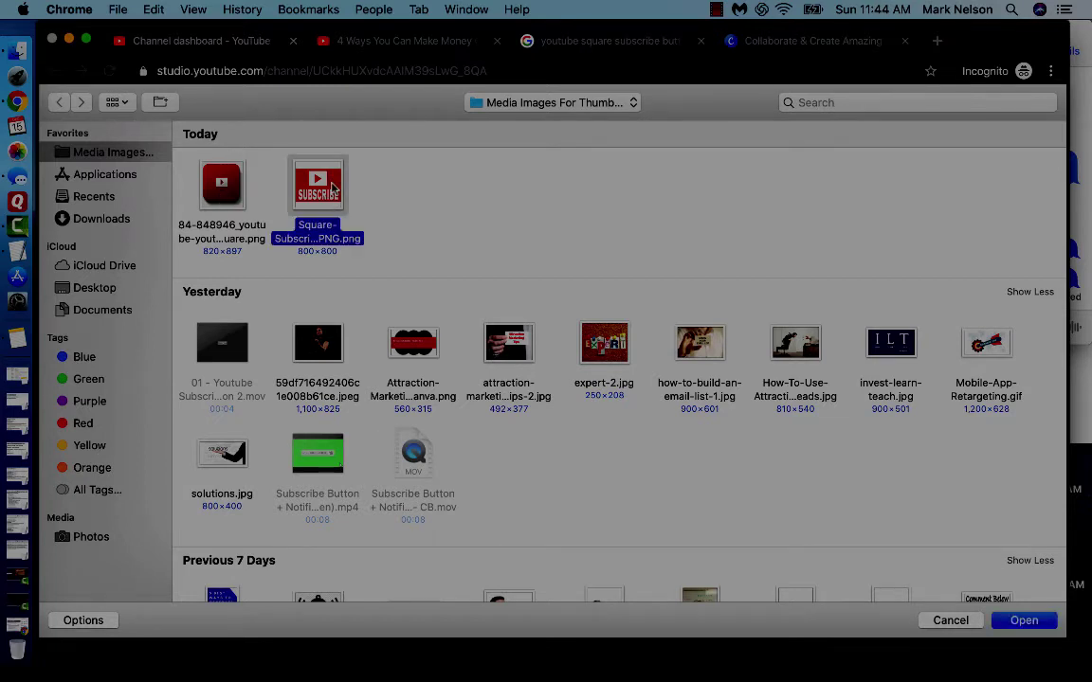
left_click(1021, 622)
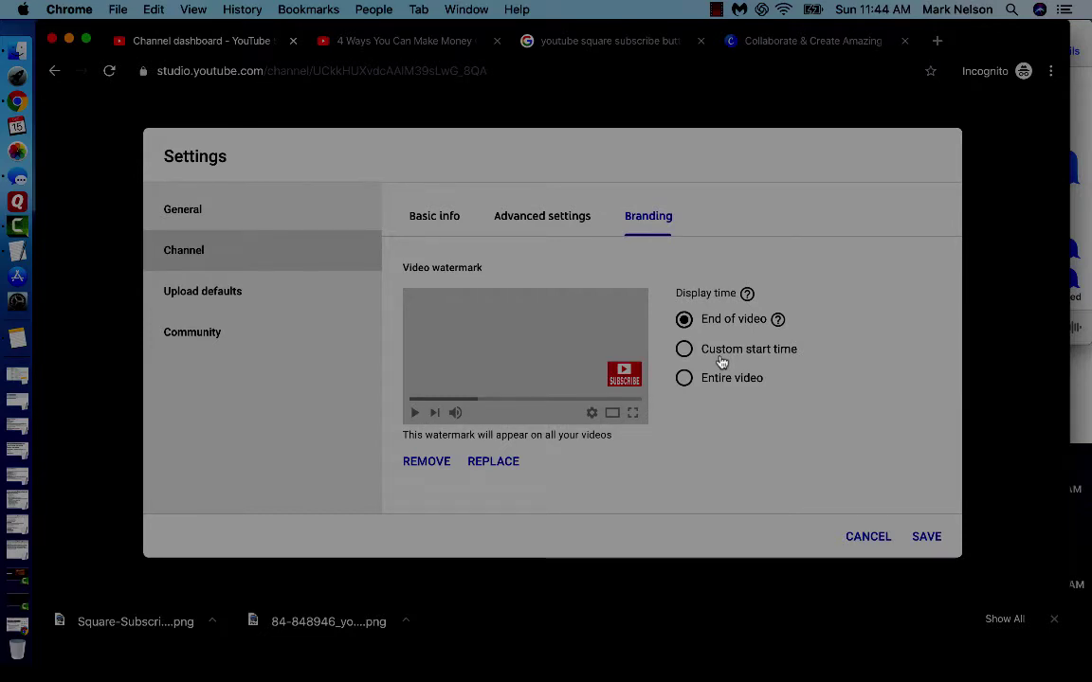
left_click(684, 378)
left_click(925, 536)
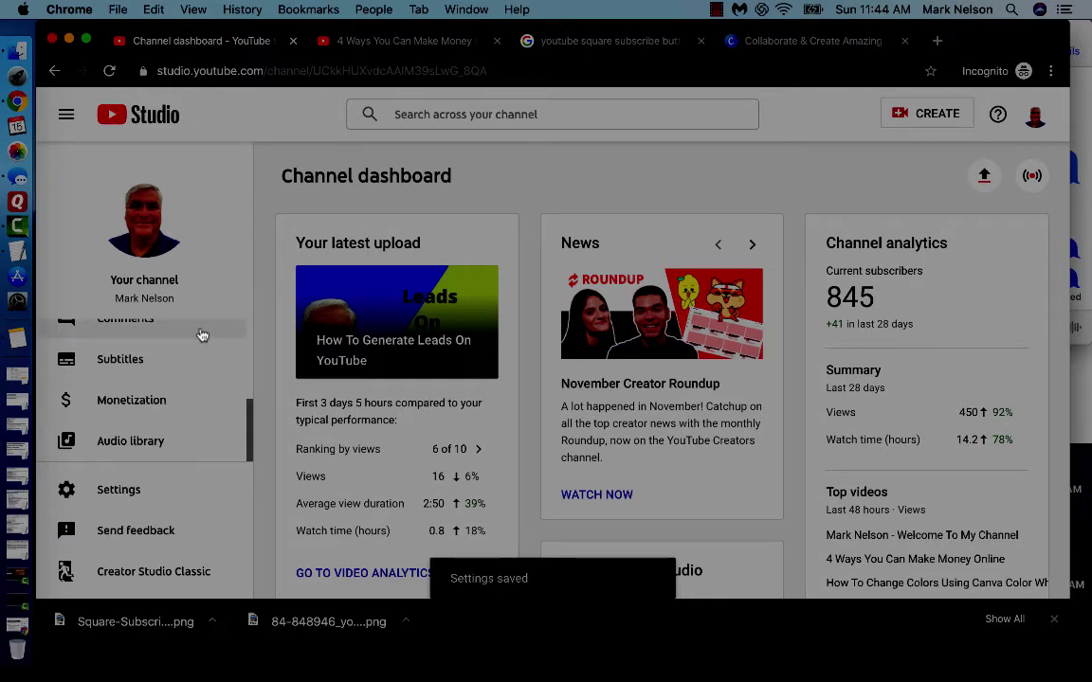
- Open the details of the uploaded video "How To Make Your Youtube Channel Banner Using Canva"
scroll(200, 336, "up", 4)
left_click(118, 381)
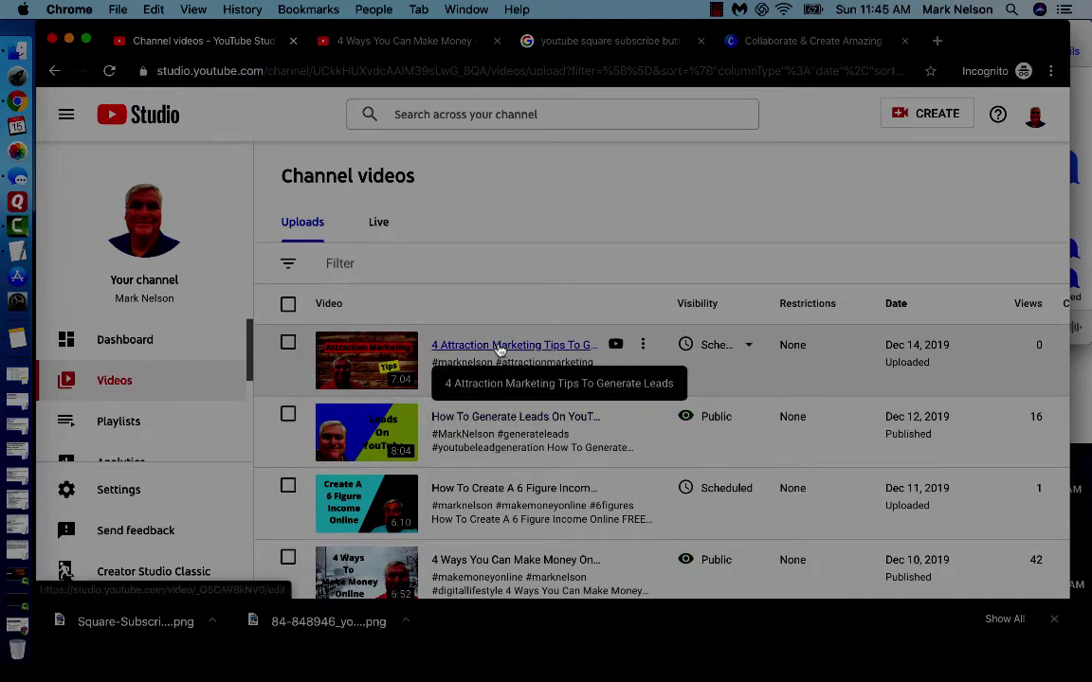
scroll(565, 459, "down", 3)
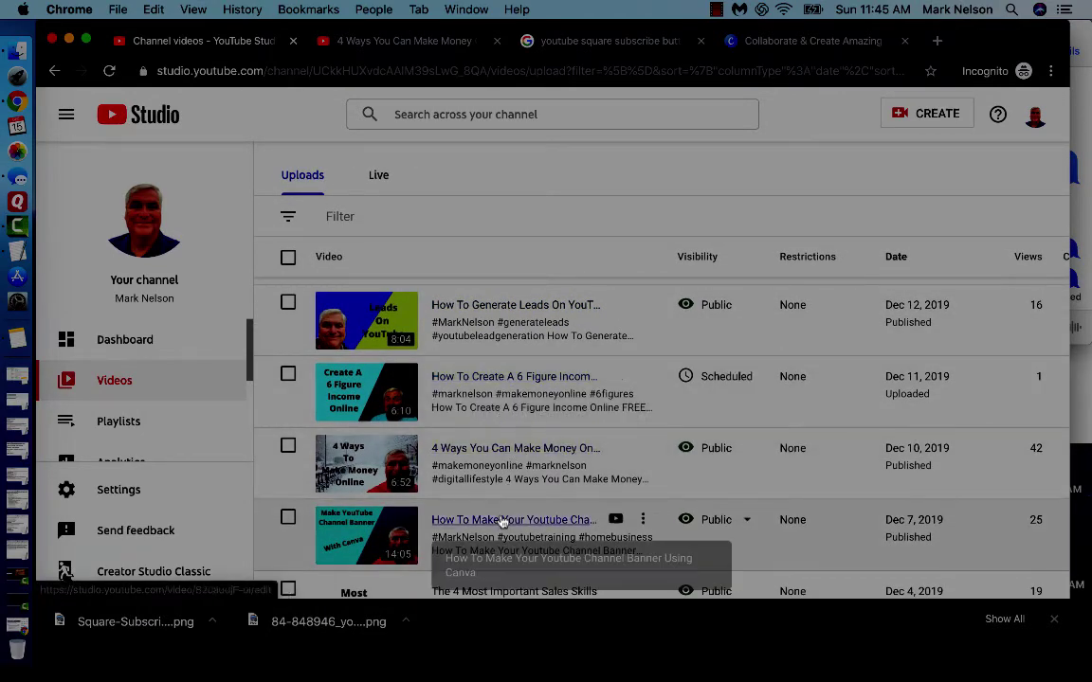
left_click(503, 522)
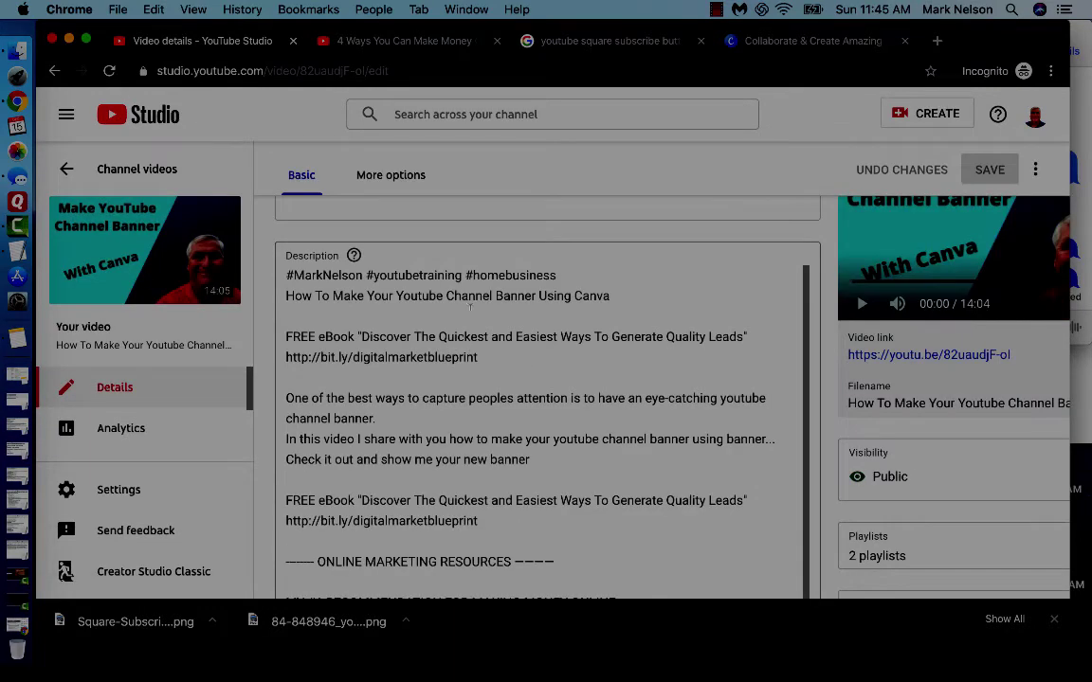
scroll(470, 306, "up", 2)
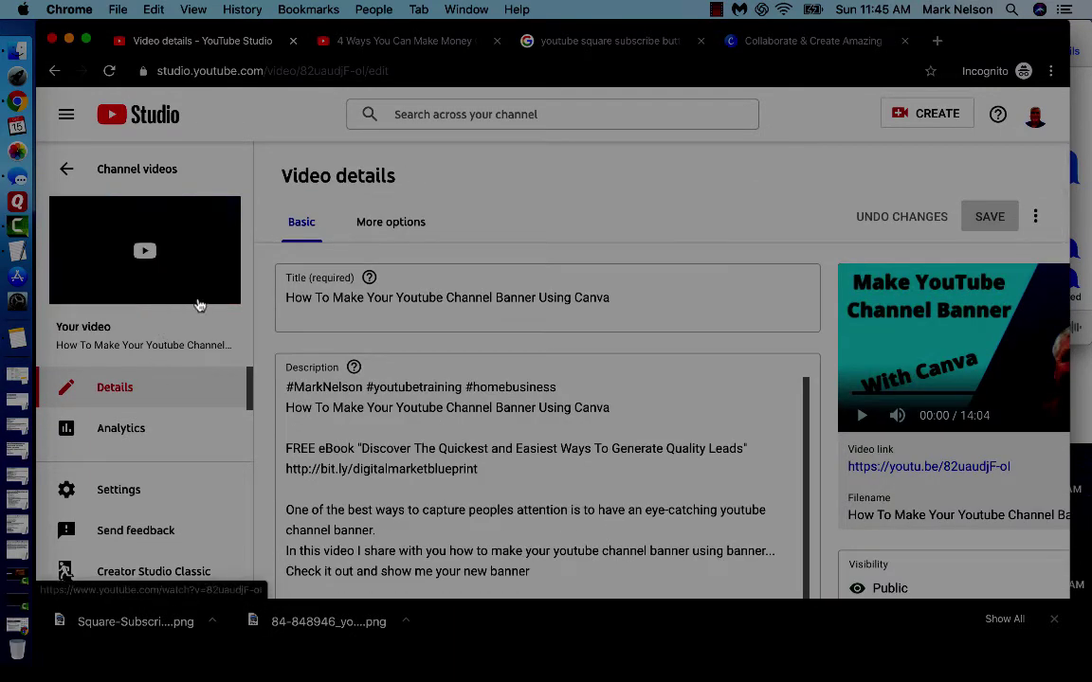
- Play the video on its YouTube watch page to check the watermark, and pause it
left_click(891, 467)
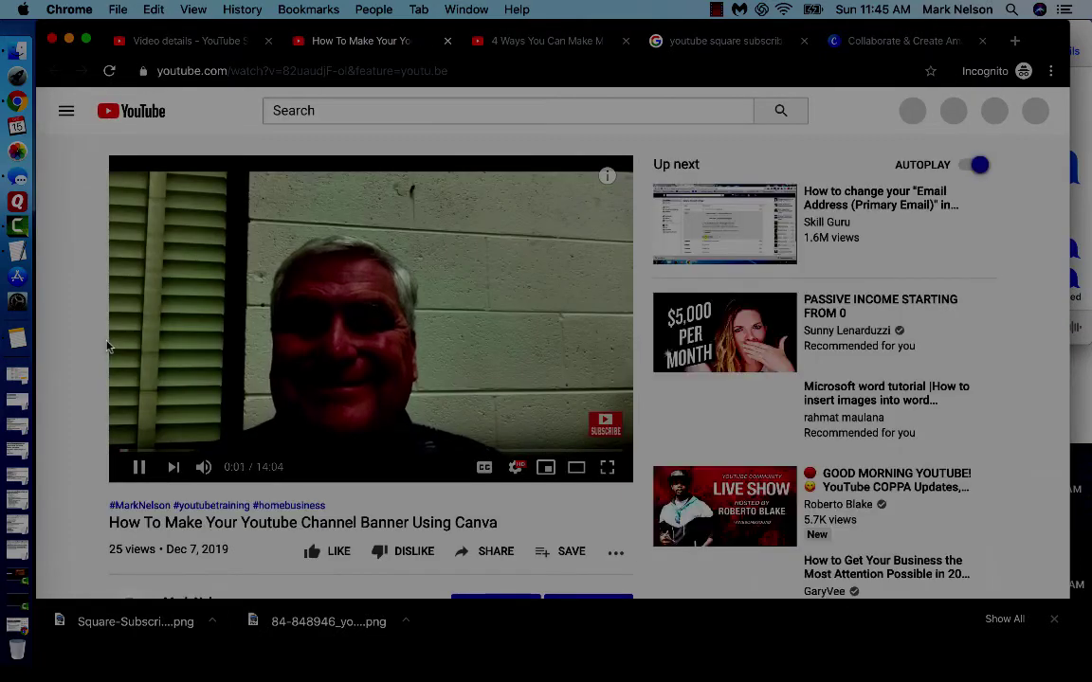
mouse_move(597, 422)
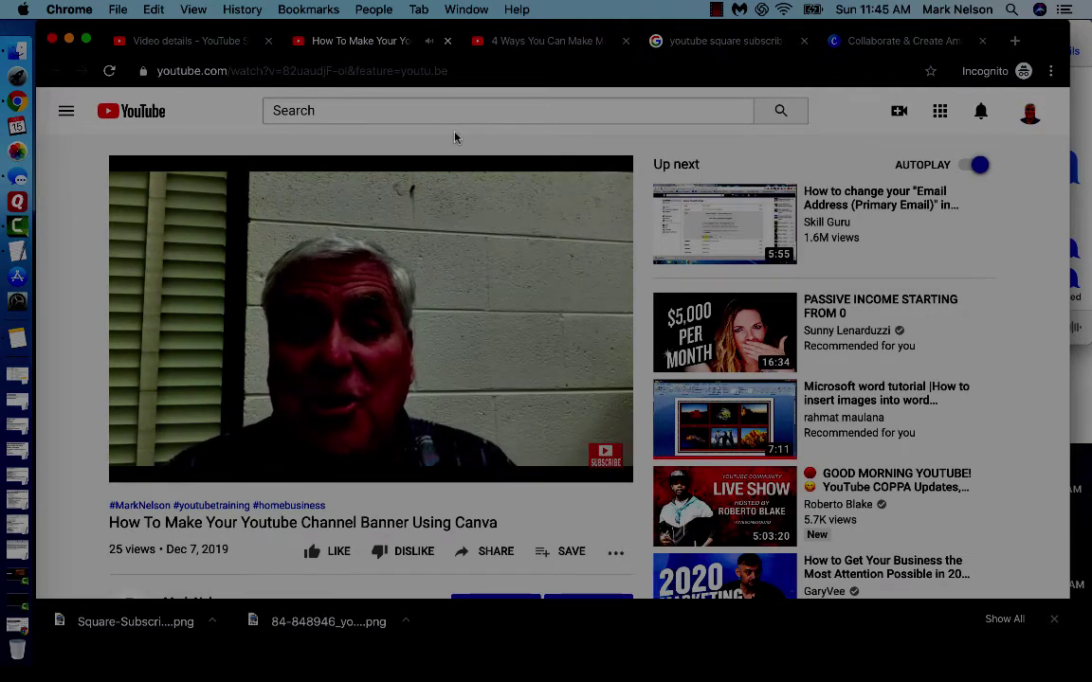
left_click(140, 468)
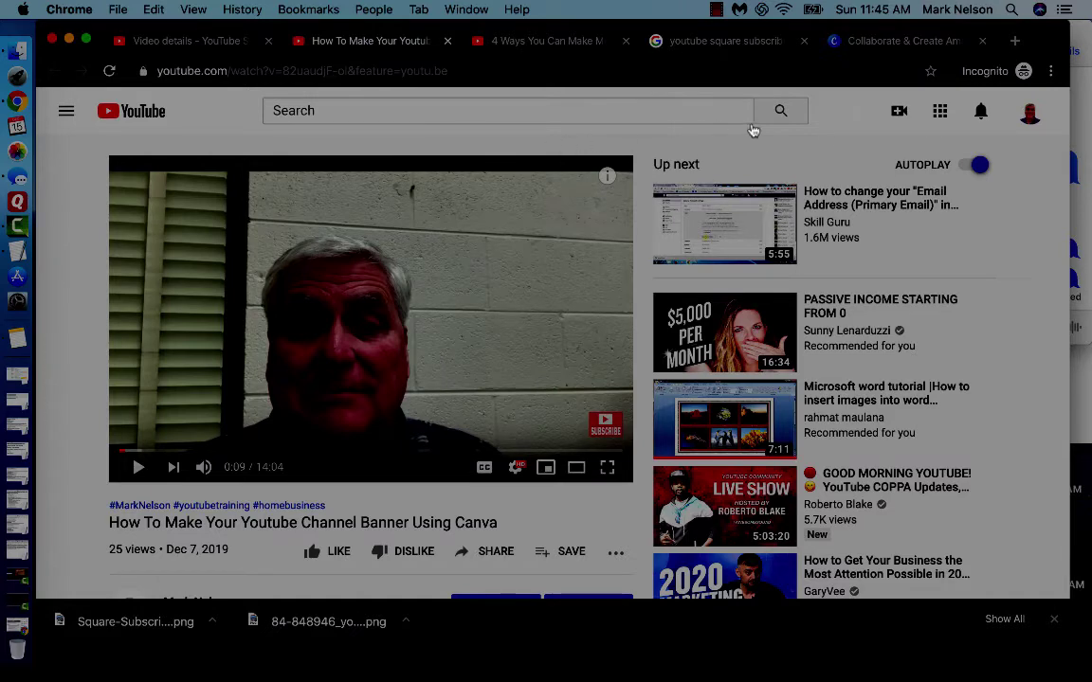
- Switch to the Canva website
left_click(879, 42)
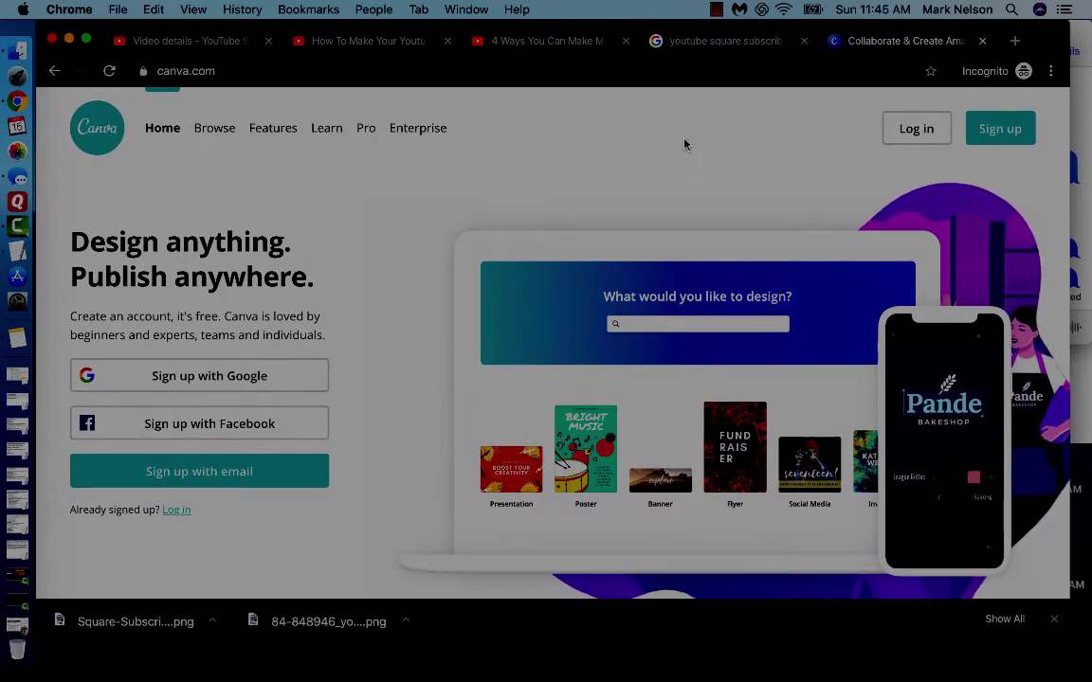
- Try to create a Canva account by e-mail, filling in the name, e-mail address and account password
left_click(187, 474)
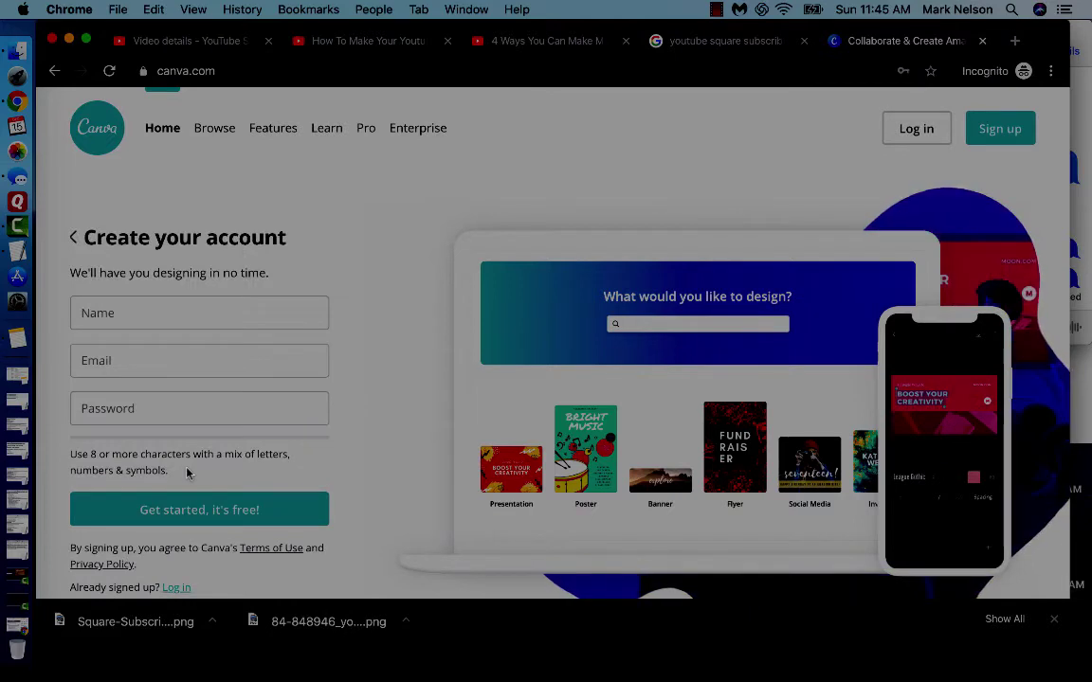
left_click(126, 313)
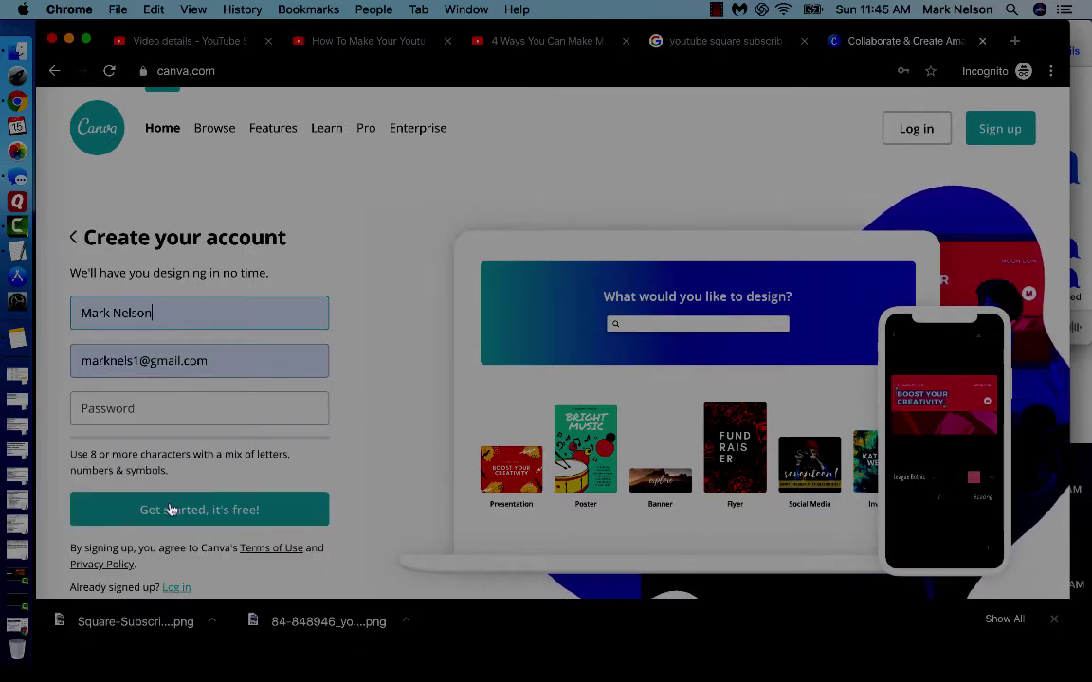
left_click(151, 402)
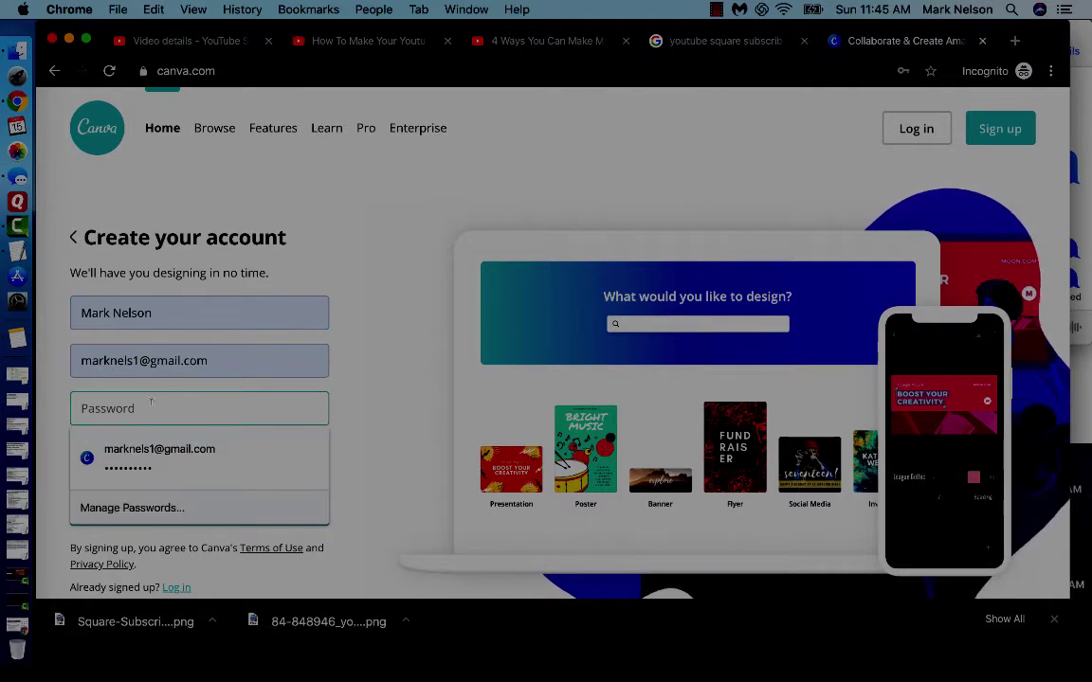
left_click(160, 453)
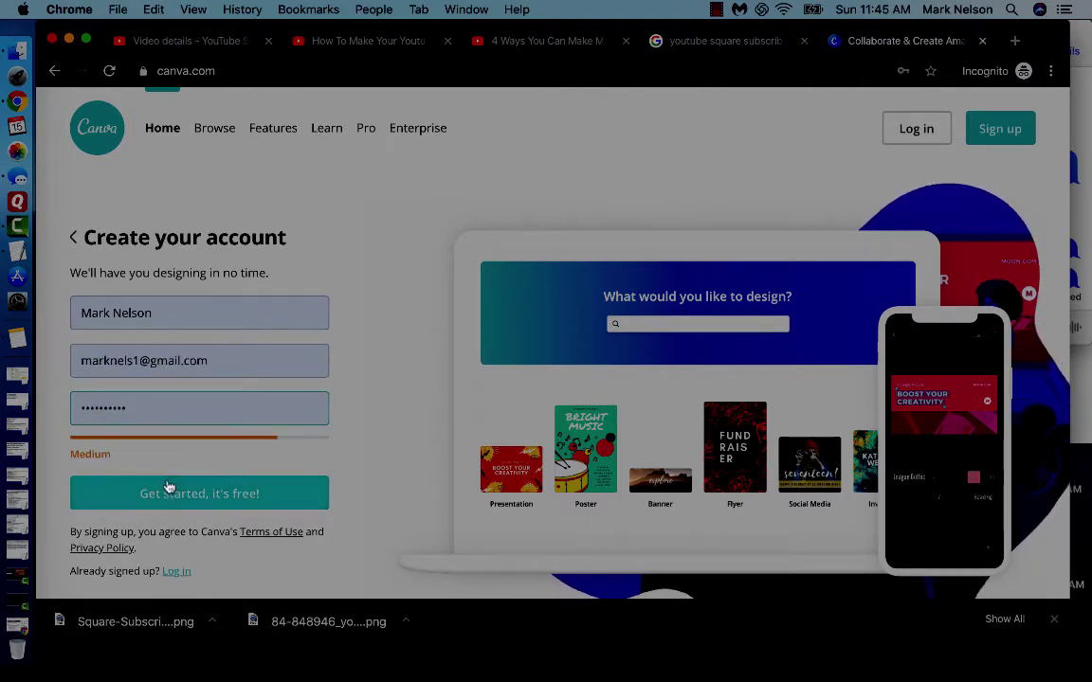
left_click(169, 500)
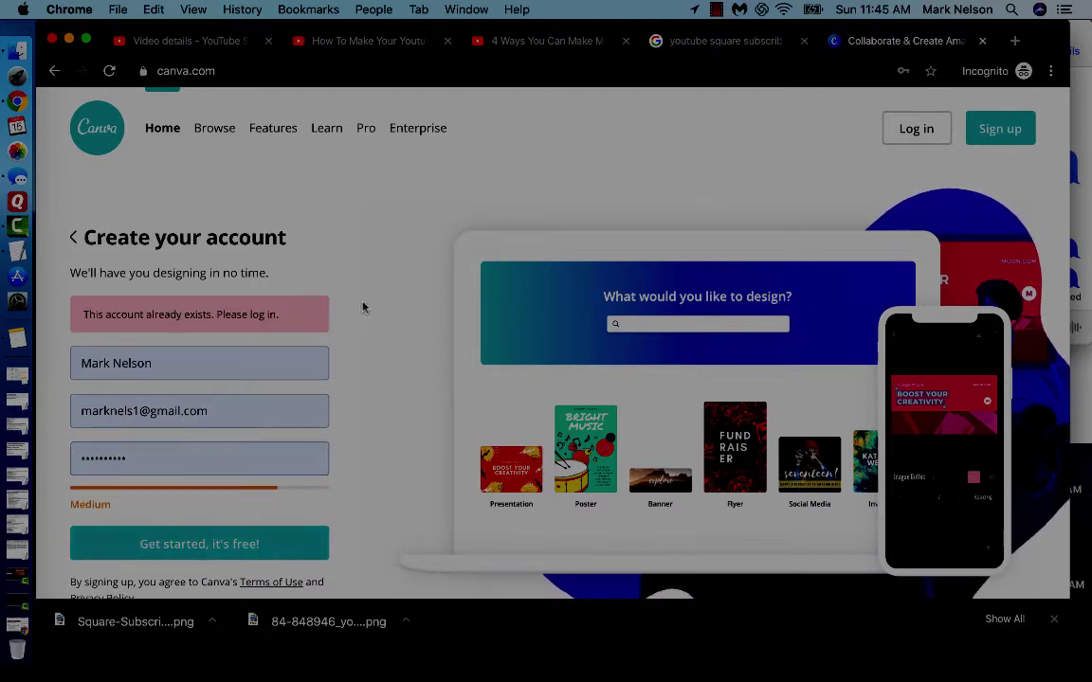
scroll(379, 457, "down", 1)
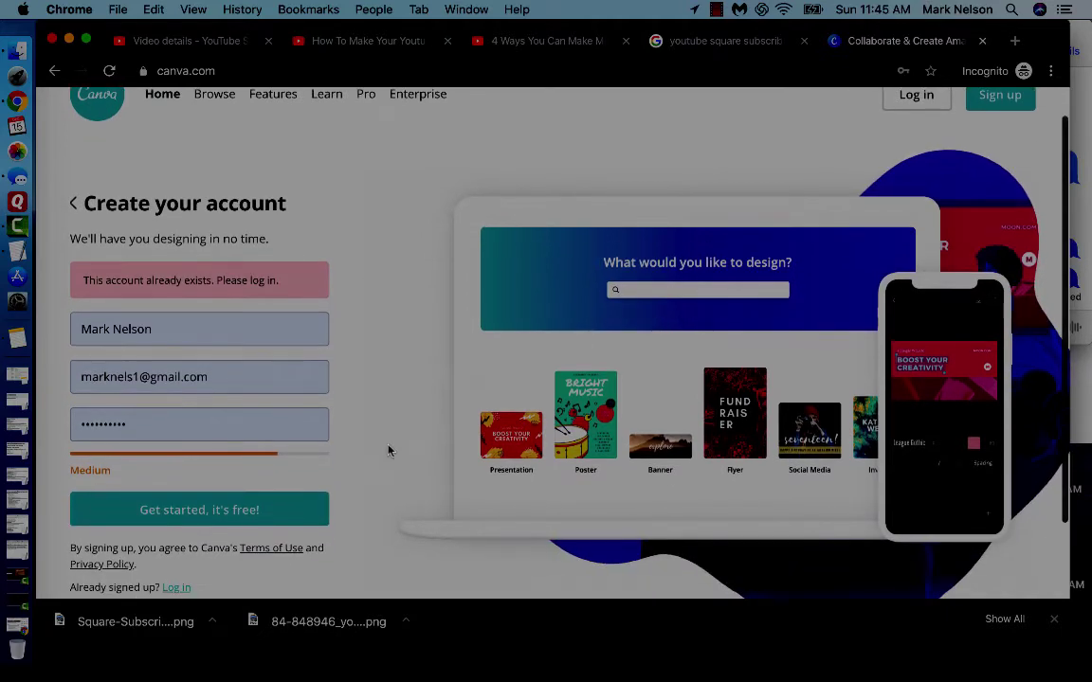
scroll(758, 170, "up", 1)
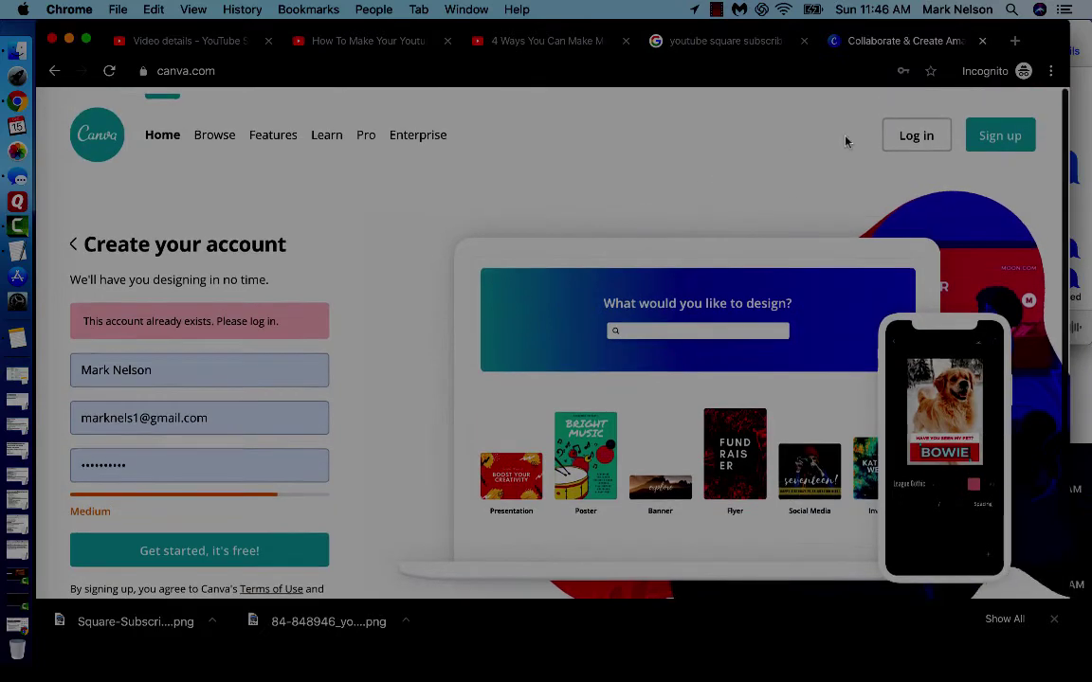
- Log in to the existing Canva account with the saved e-mail address and account password
left_click(912, 132)
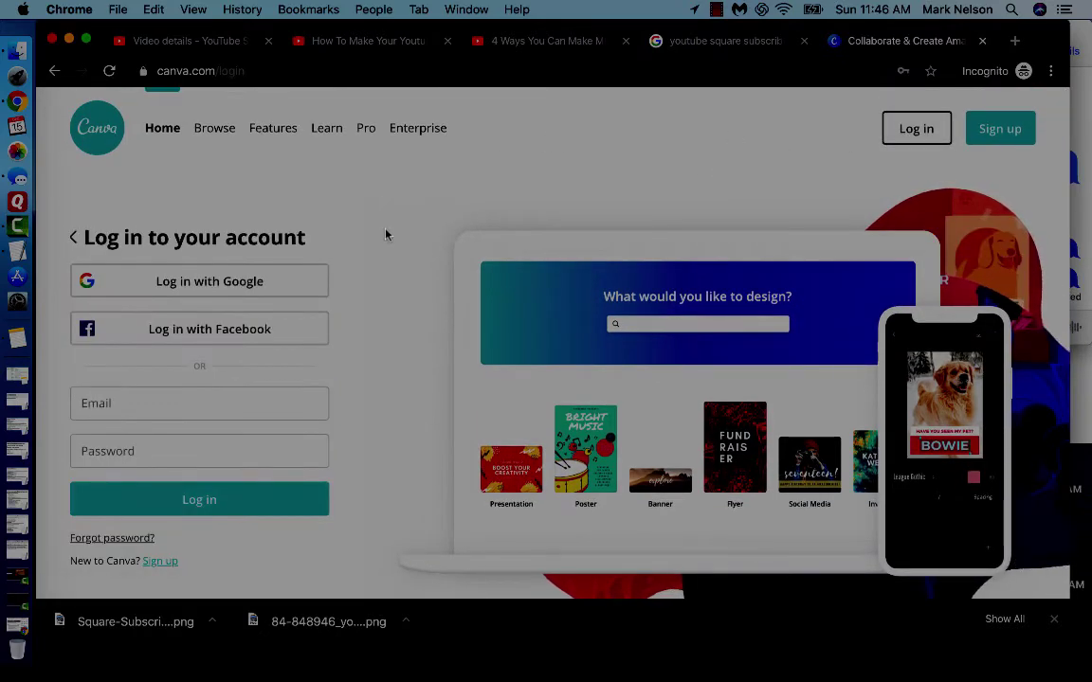
left_click(144, 396)
key("Down")
key("Return")
left_click(183, 507)
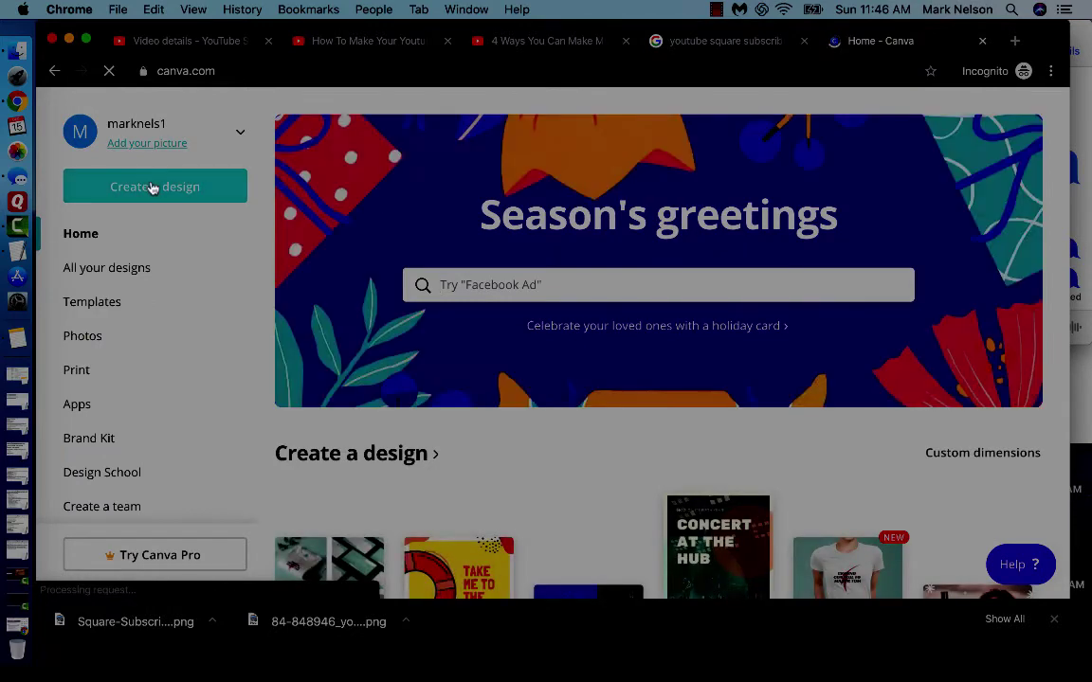
- Create a new blank design with custom dimensions of 400 × 400 px
left_click(151, 186)
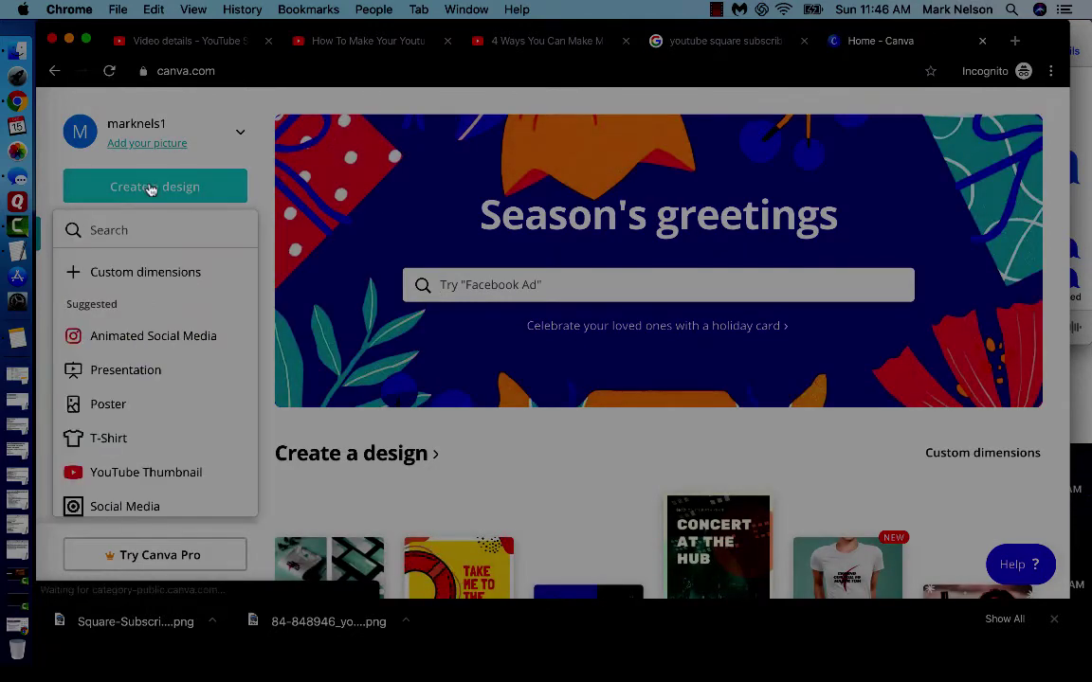
left_click(122, 272)
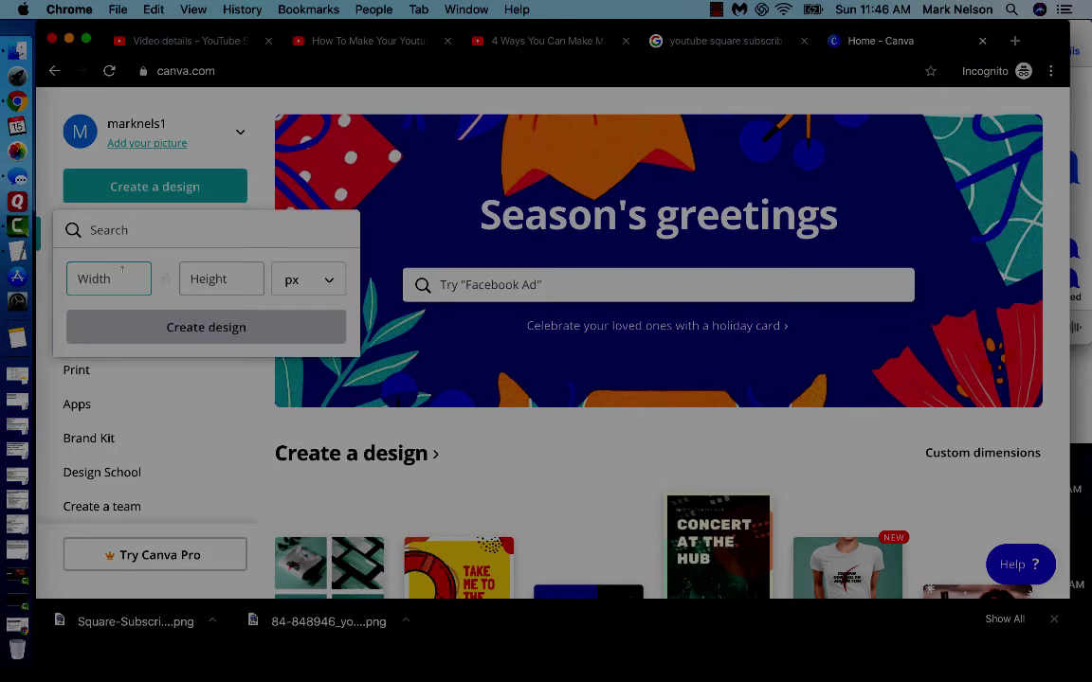
type("400")
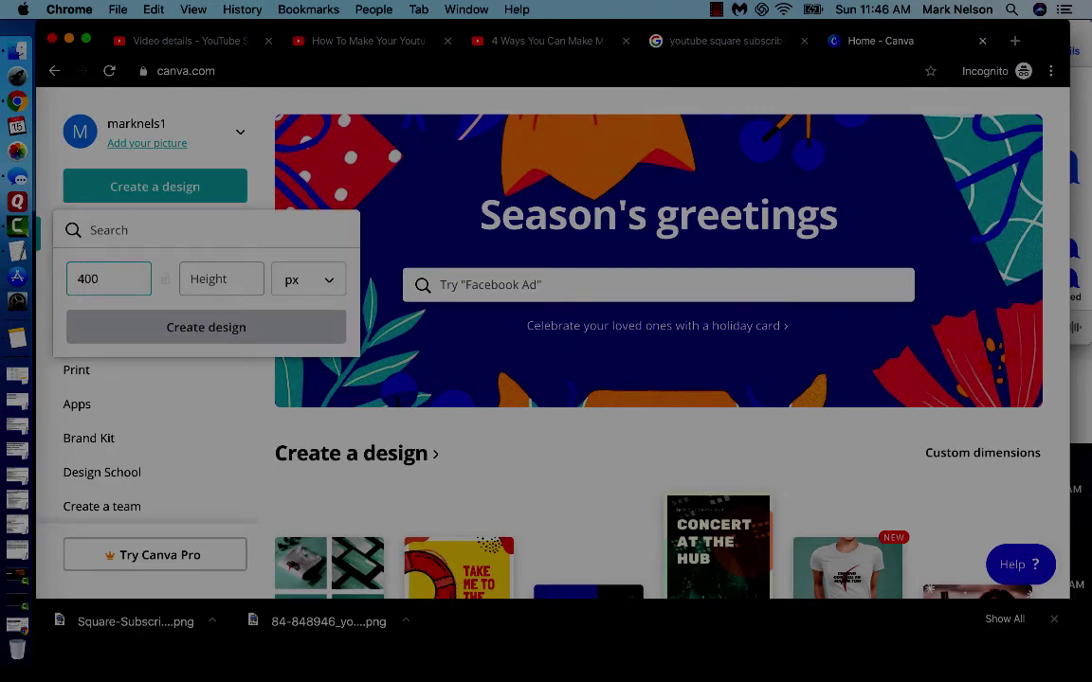
key("Tab")
type("400")
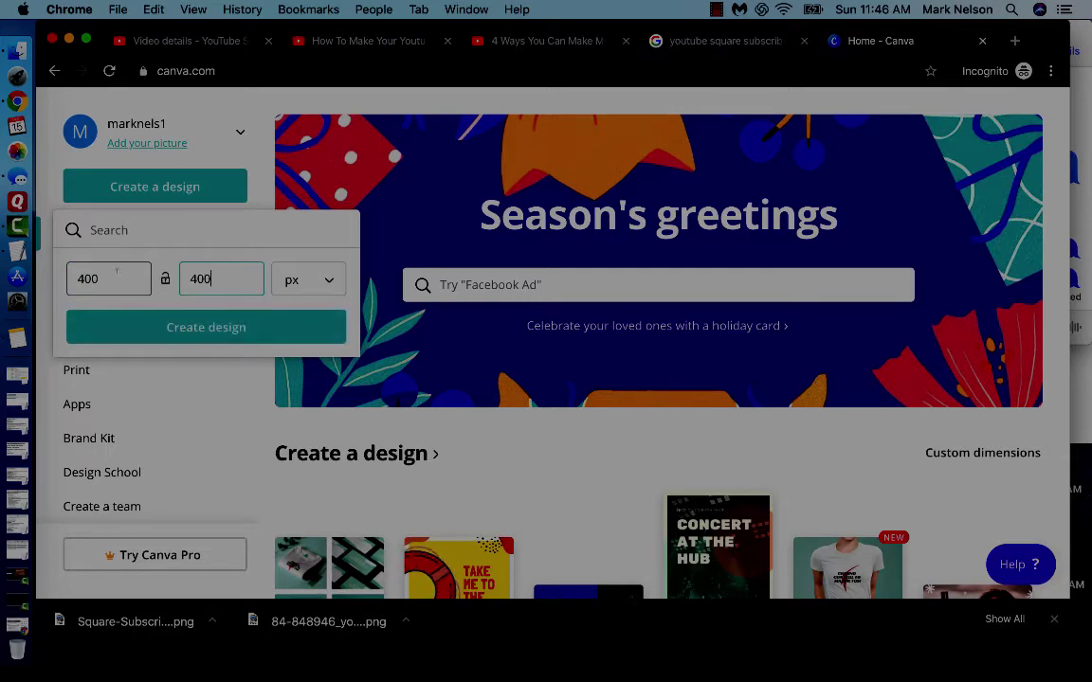
left_click(163, 327)
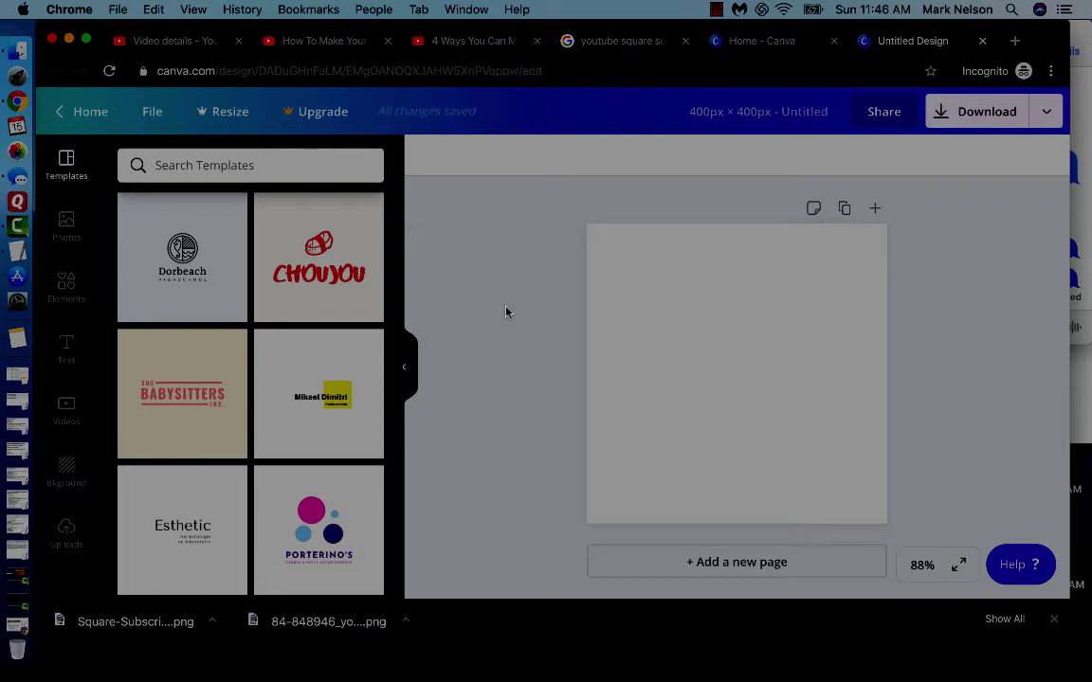
- Fill the page background with a custom light blue, #37b5fd
left_click(628, 312)
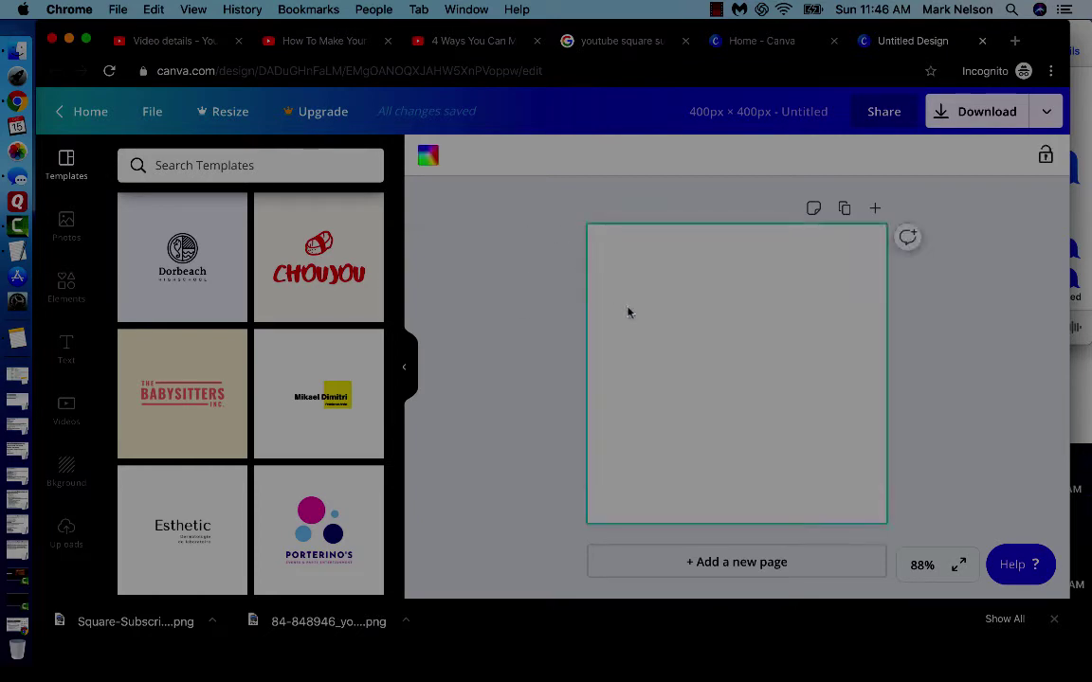
left_click(428, 158)
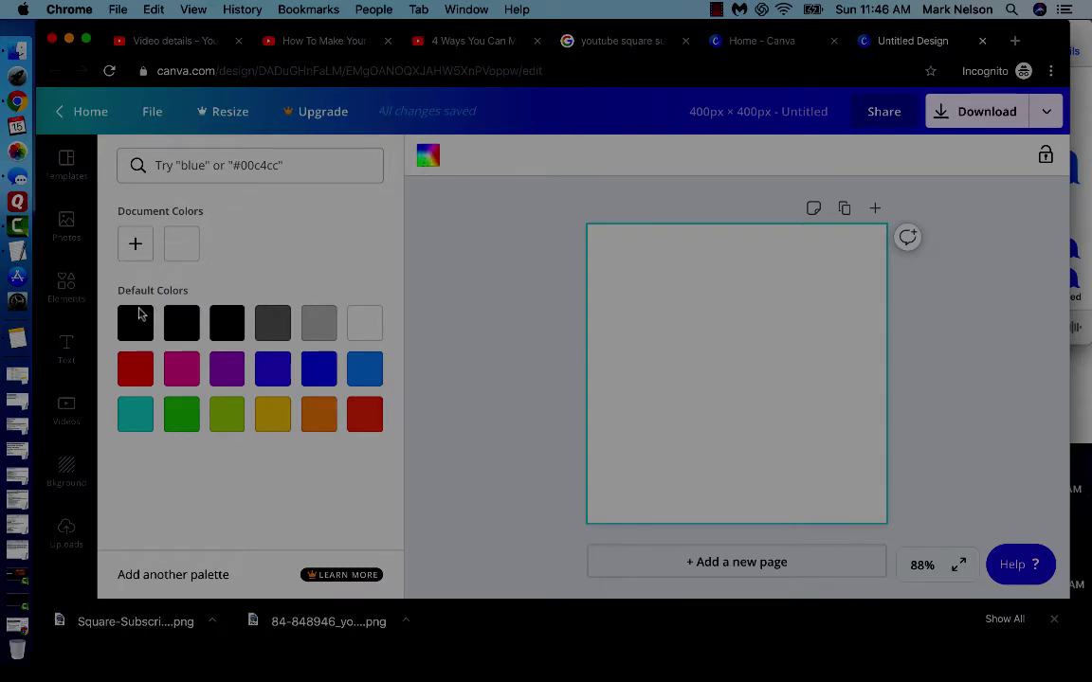
left_click(135, 244)
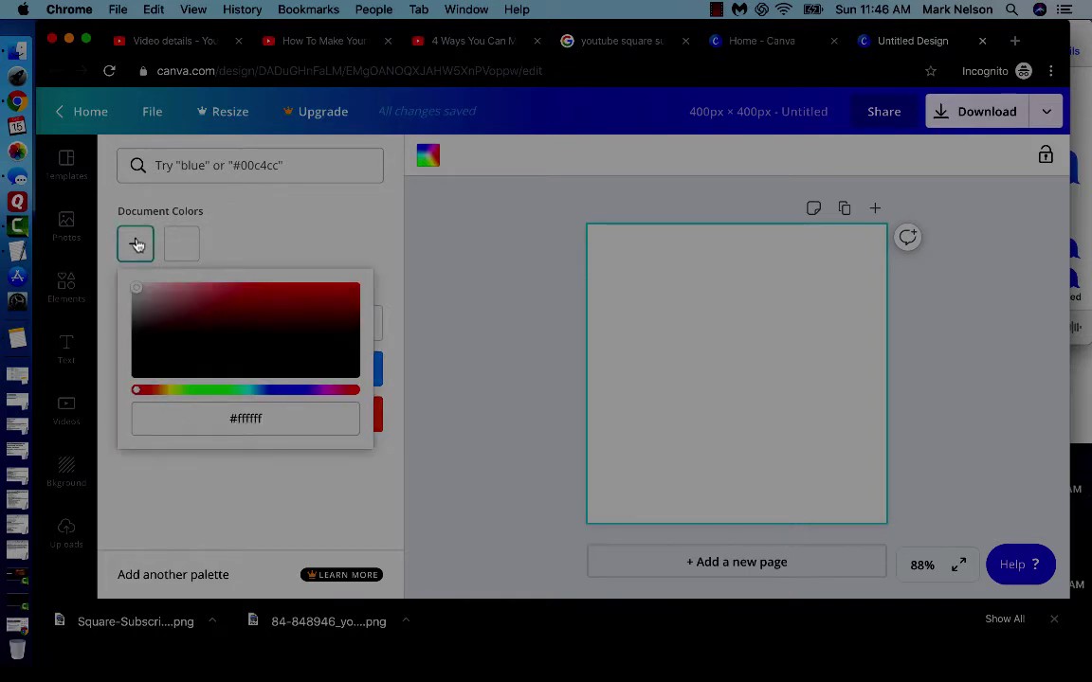
left_click(260, 391)
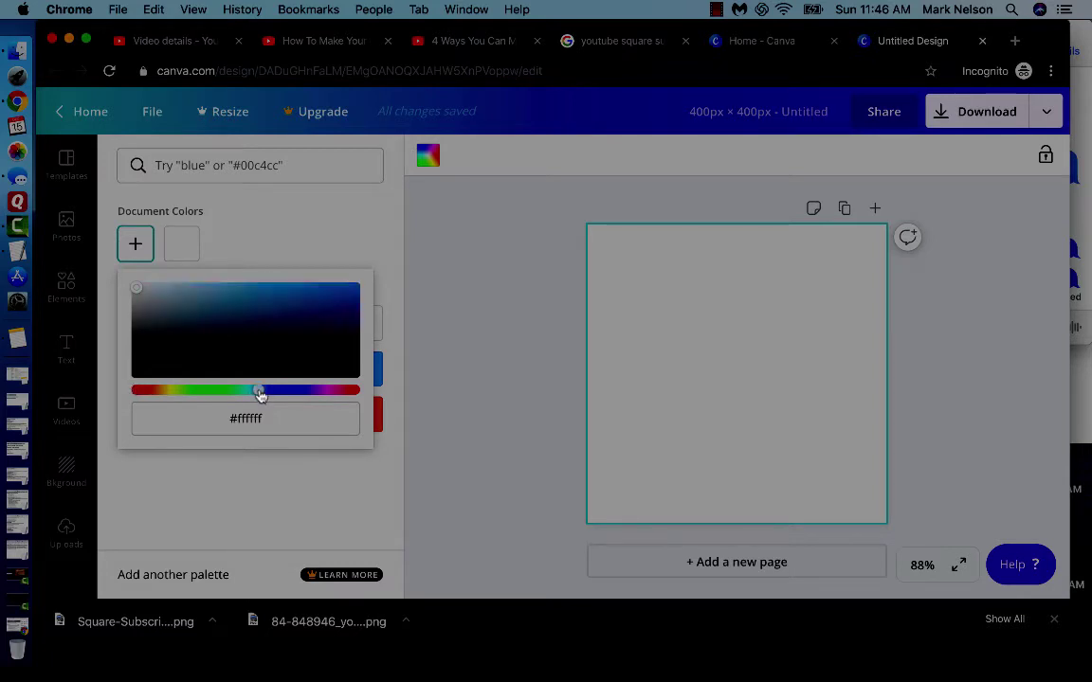
left_click(312, 289)
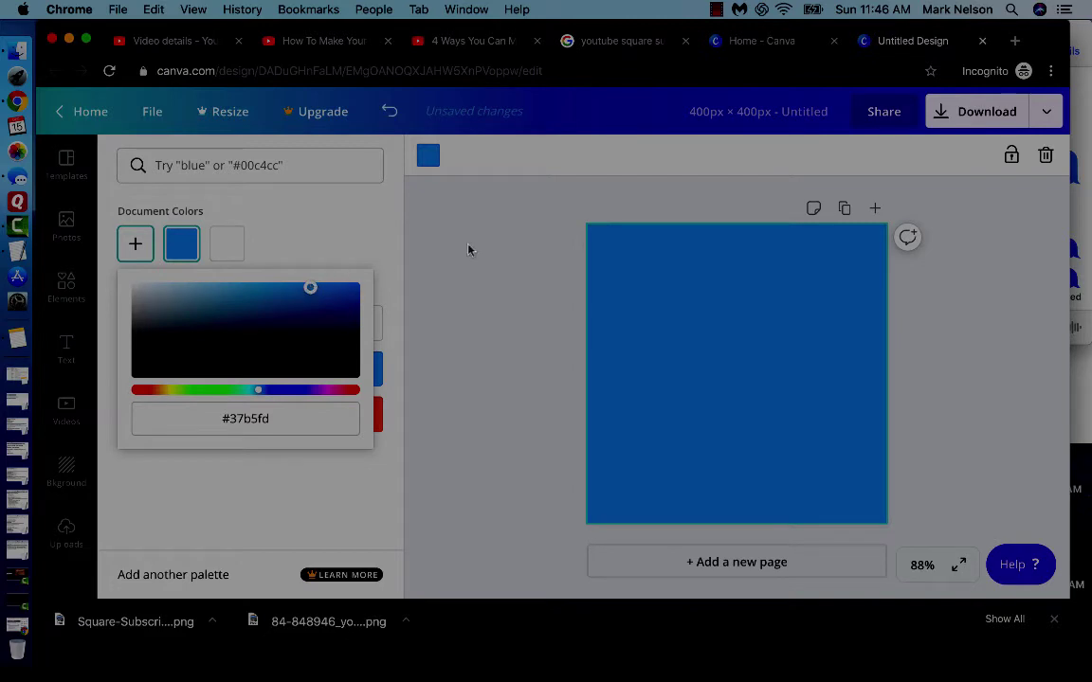
- Add a large "Click Here" heading to the blue page and a second heading reading "Subscribe" below it
left_click(65, 350)
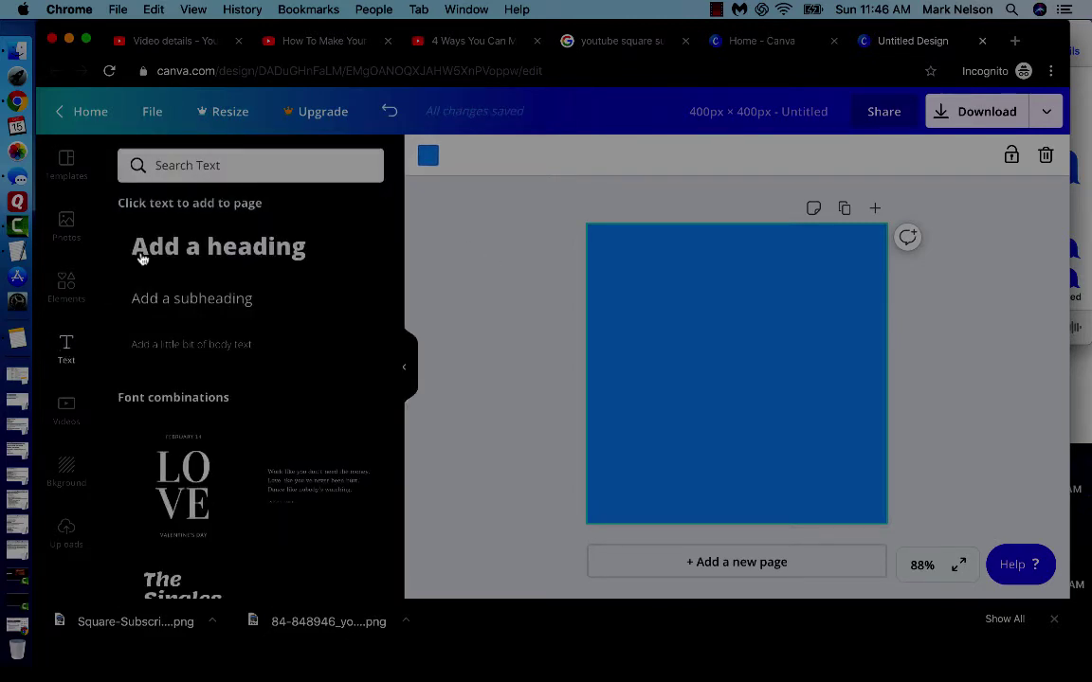
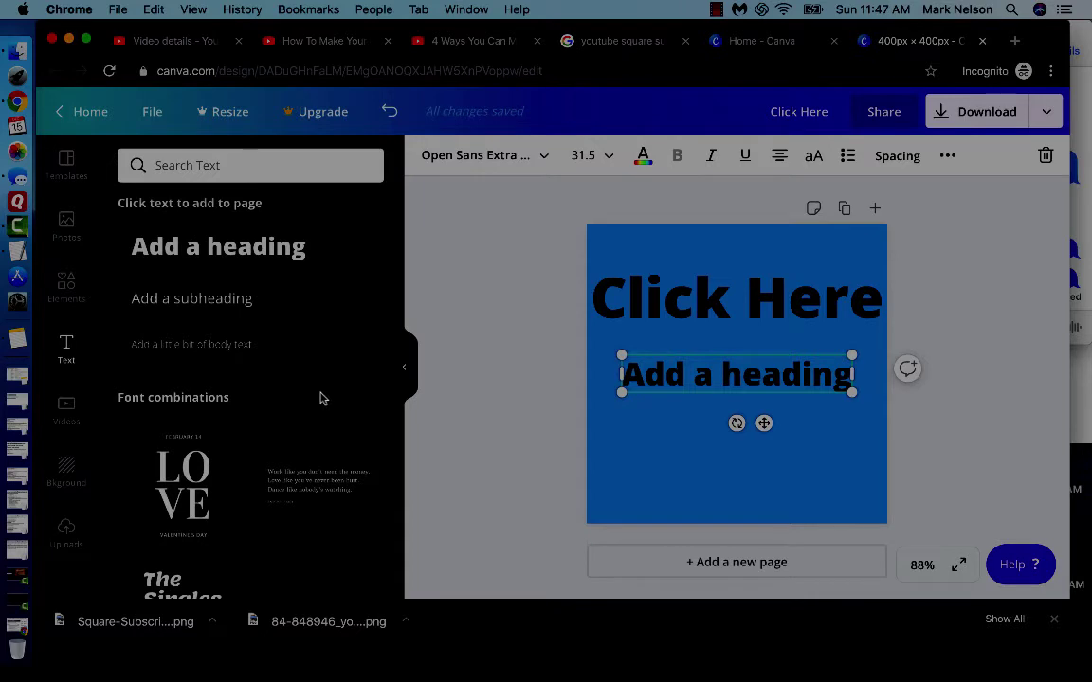
type("Subscribe")
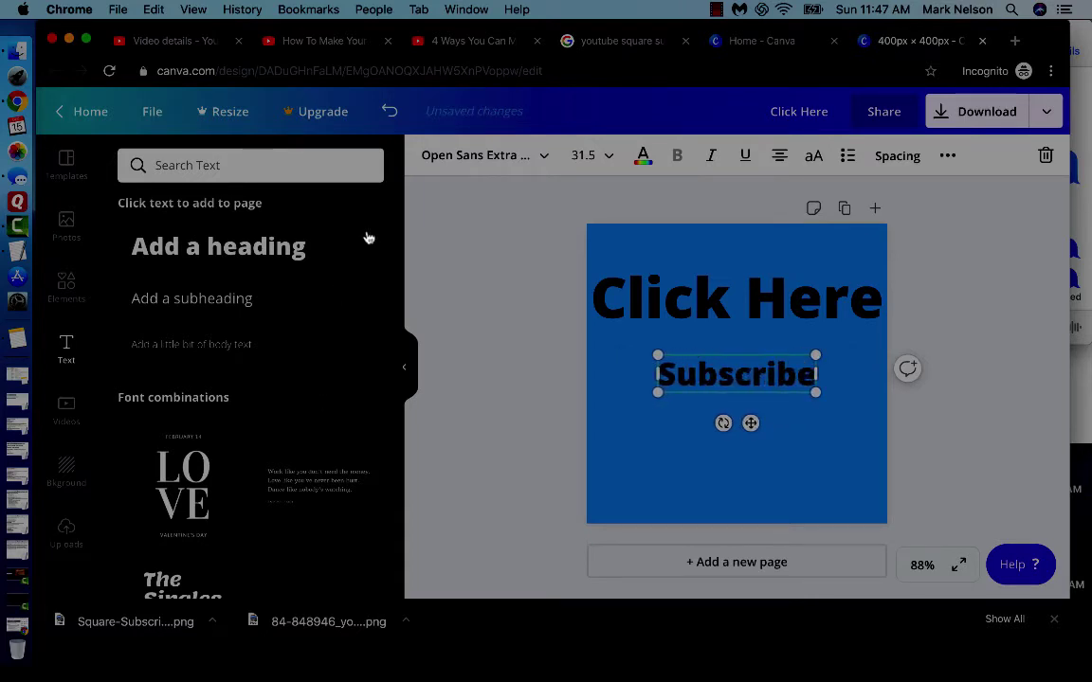
- Enlarge the "Subscribe" heading to font size 96 and widen its text box to the full width of the page
left_click(603, 157)
scroll(606, 292, "down", 2)
scroll(607, 292, "down", 5)
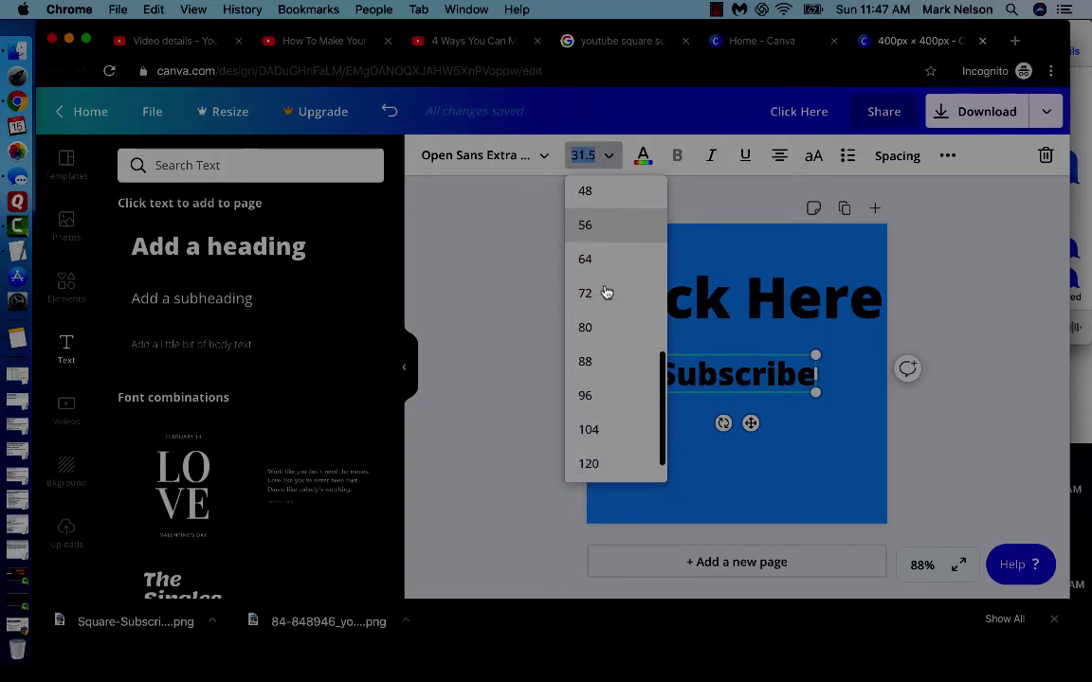
left_click(587, 400)
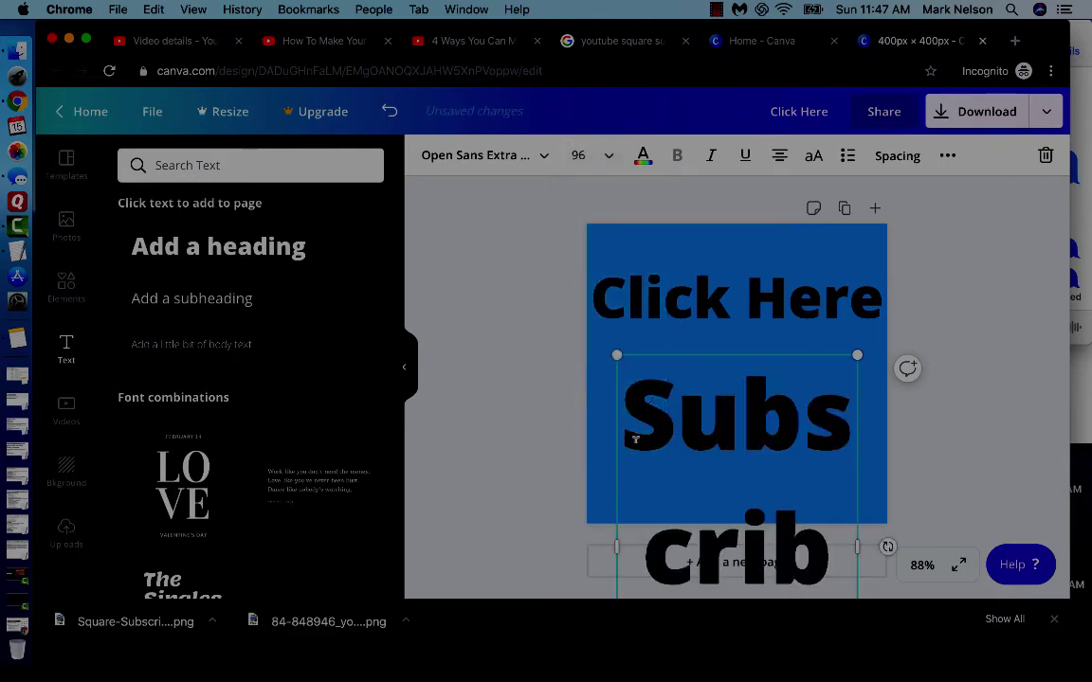
left_click_drag(616, 550, 587, 548)
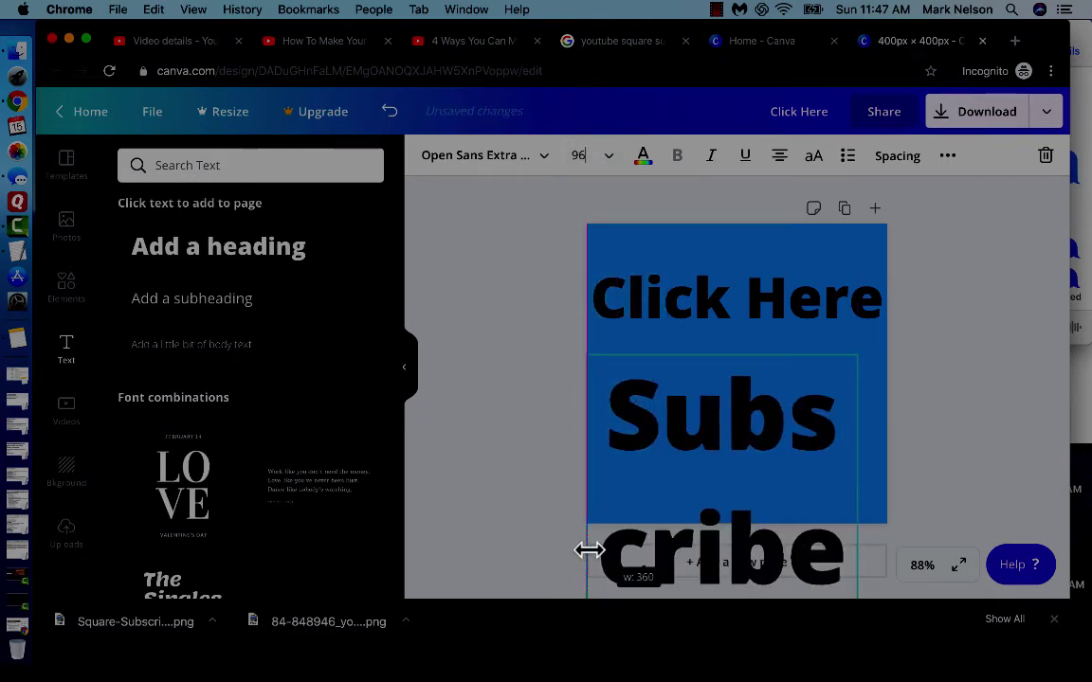
left_click_drag(860, 483, 888, 477)
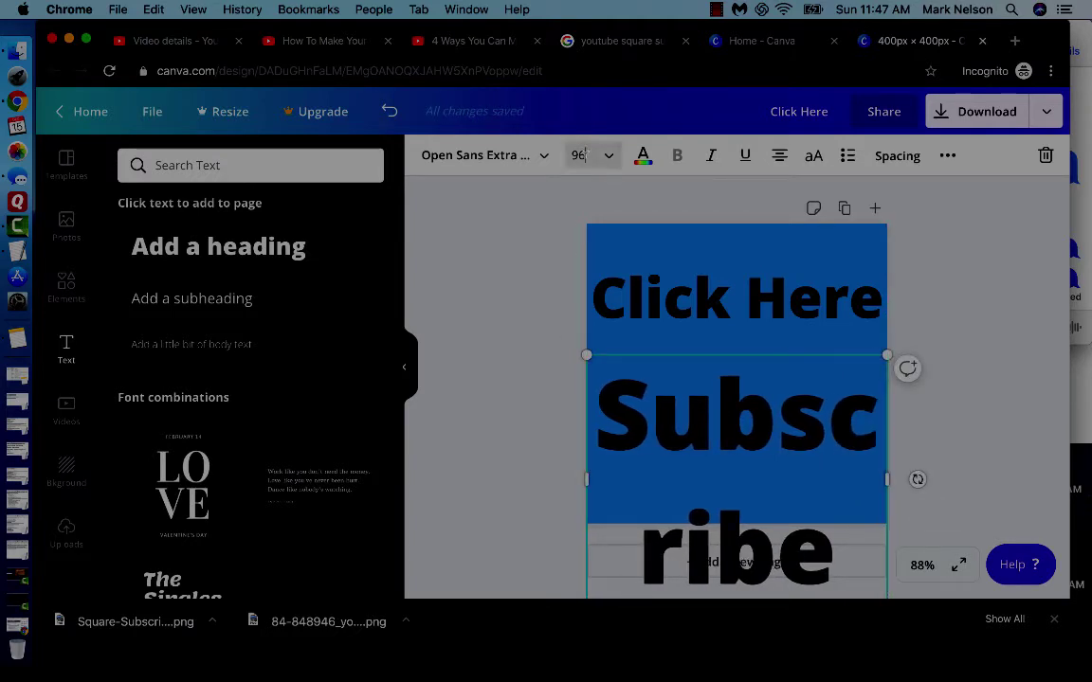
- Try font sizes 84, 76, 64 and 62 on the "Subscribe" heading to fit it on one line
left_click(580, 156)
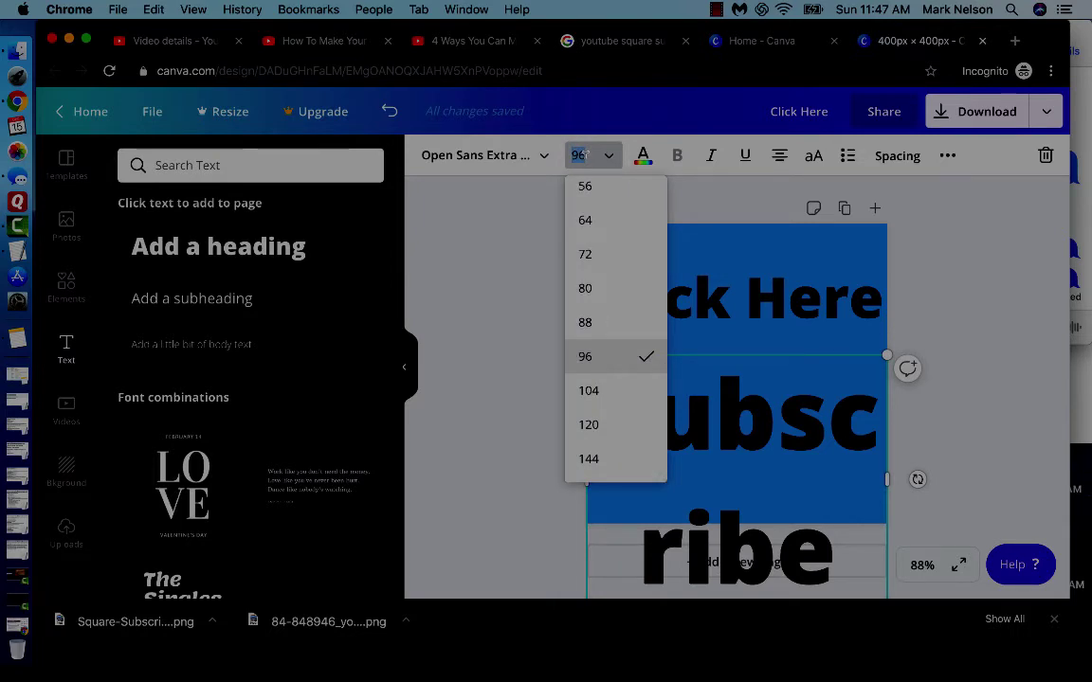
type("84")
key("Return")
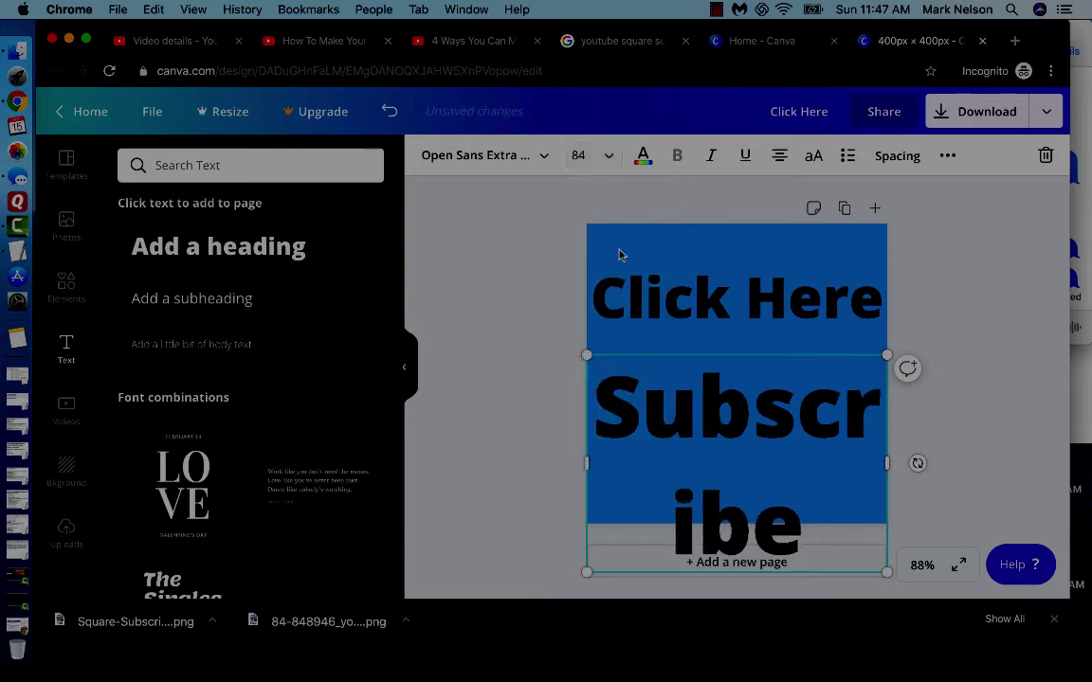
left_click(586, 156)
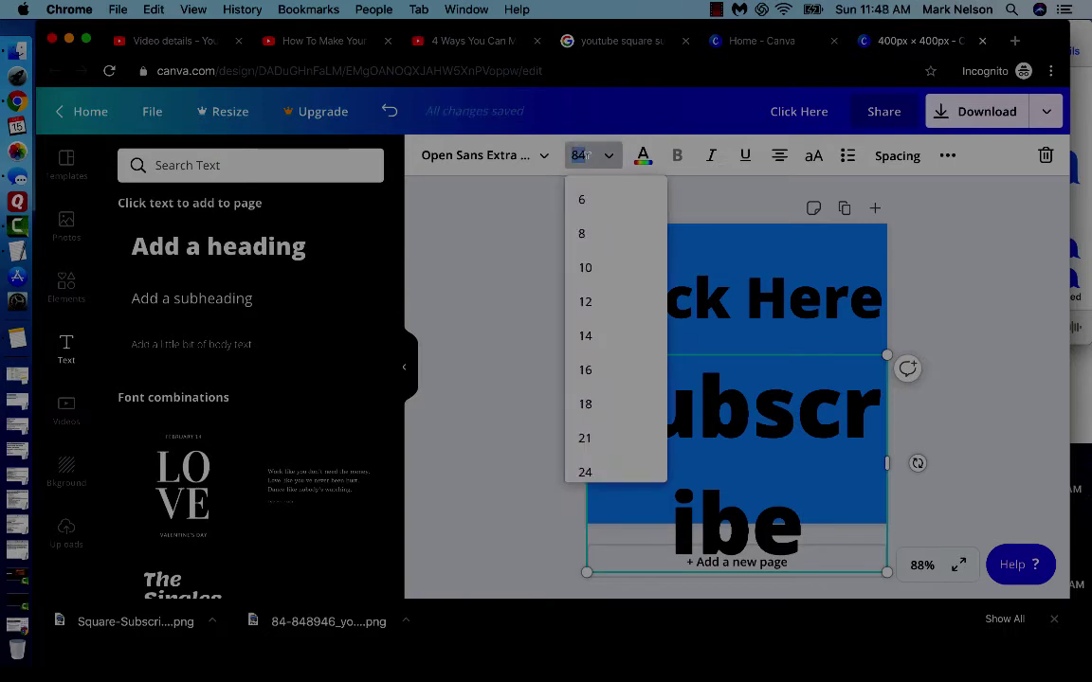
type("76")
key("Return")
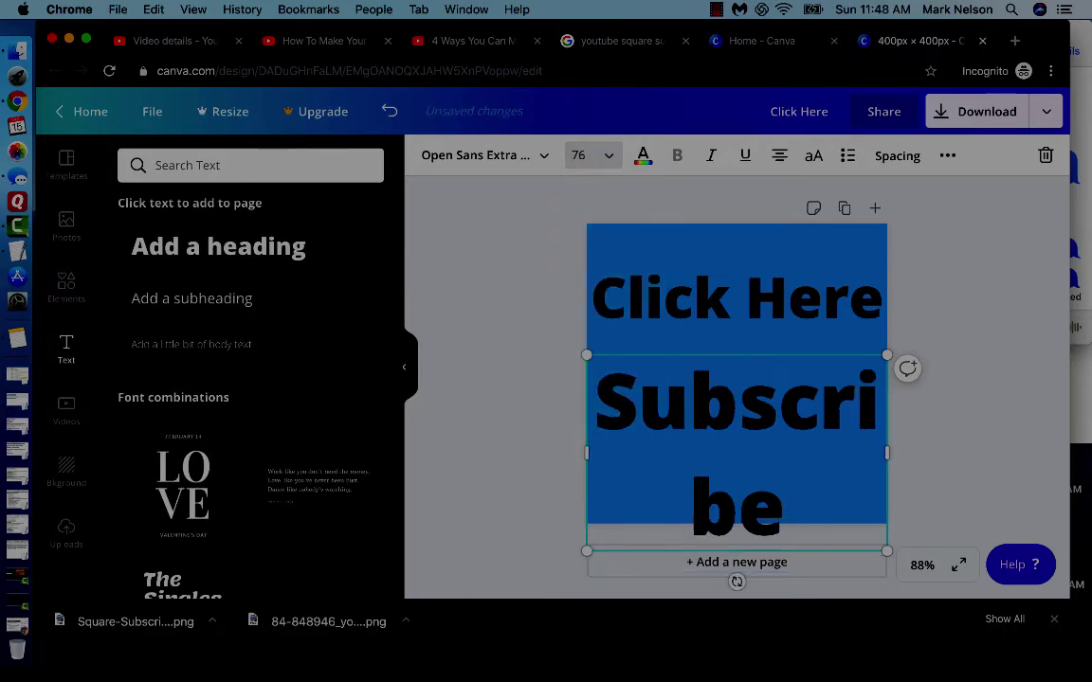
left_click(603, 156)
scroll(590, 341, "down", 3)
scroll(589, 343, "down", 2)
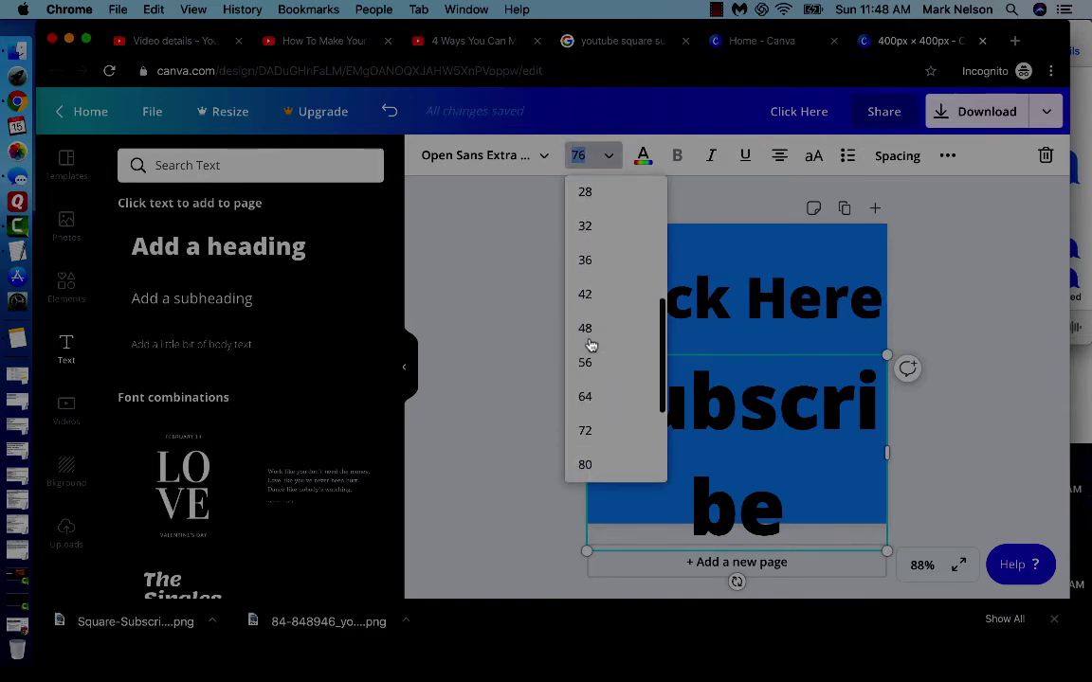
left_click(594, 388)
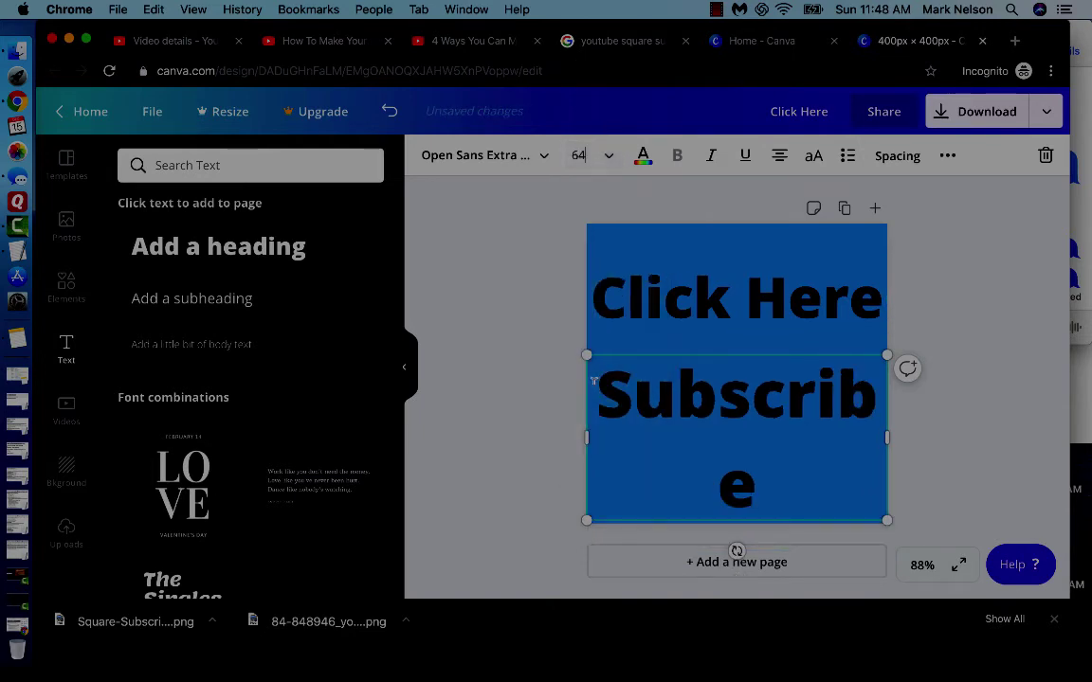
left_click(580, 155)
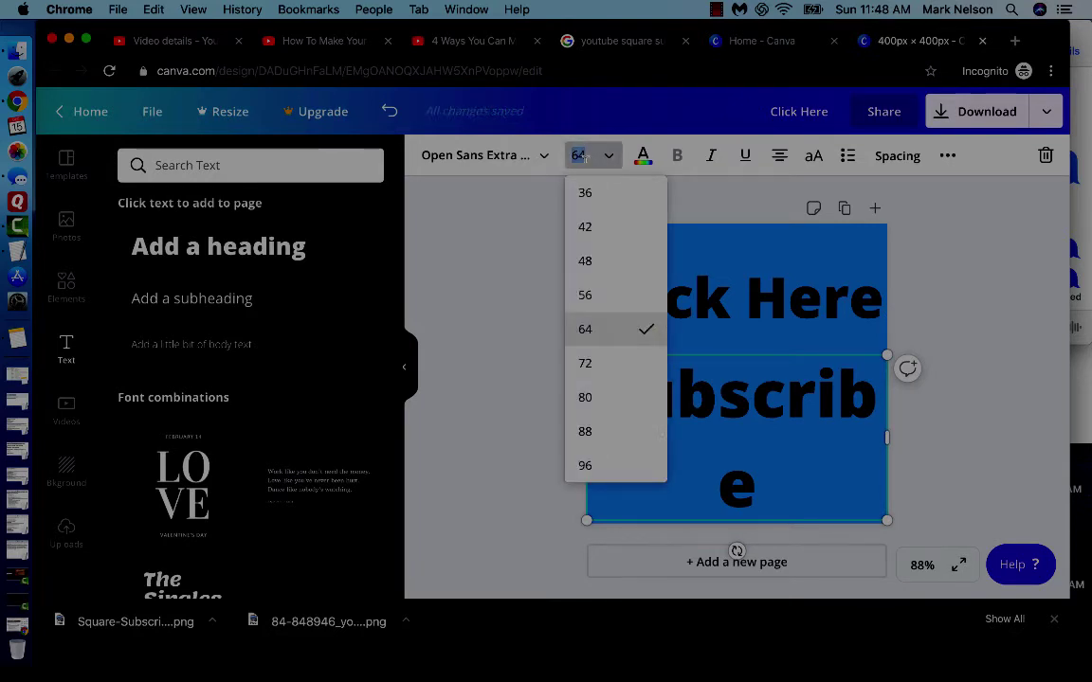
type("62")
key("Return")
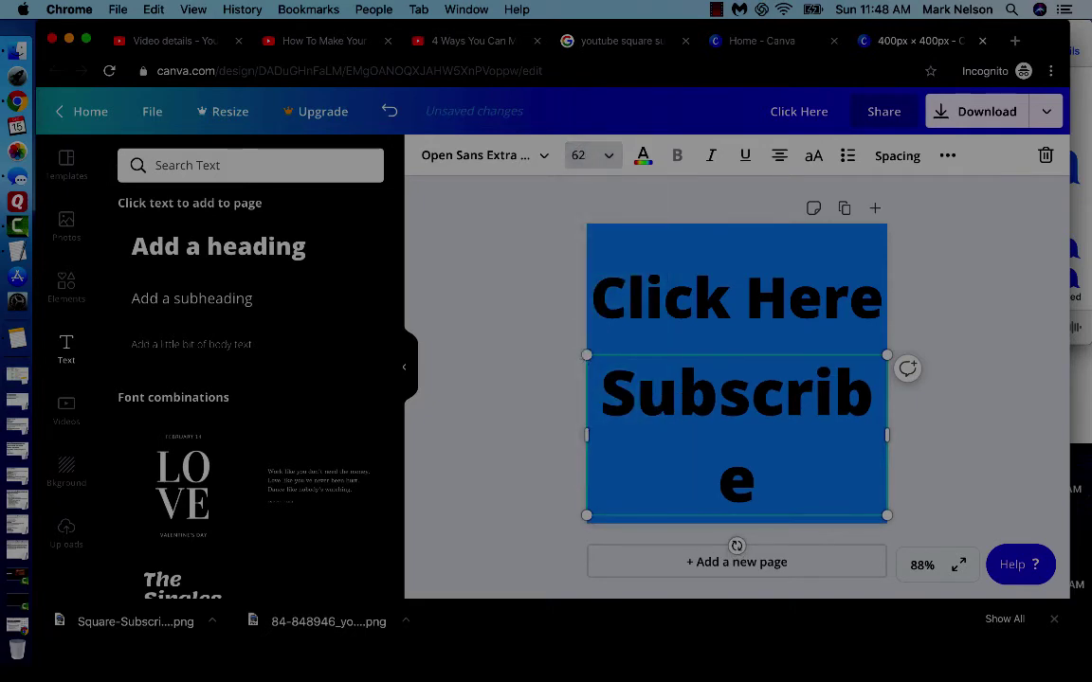
- Set the "Subscribe" heading's font size to 58 and move the heading slightly lower on the page
left_click(588, 150)
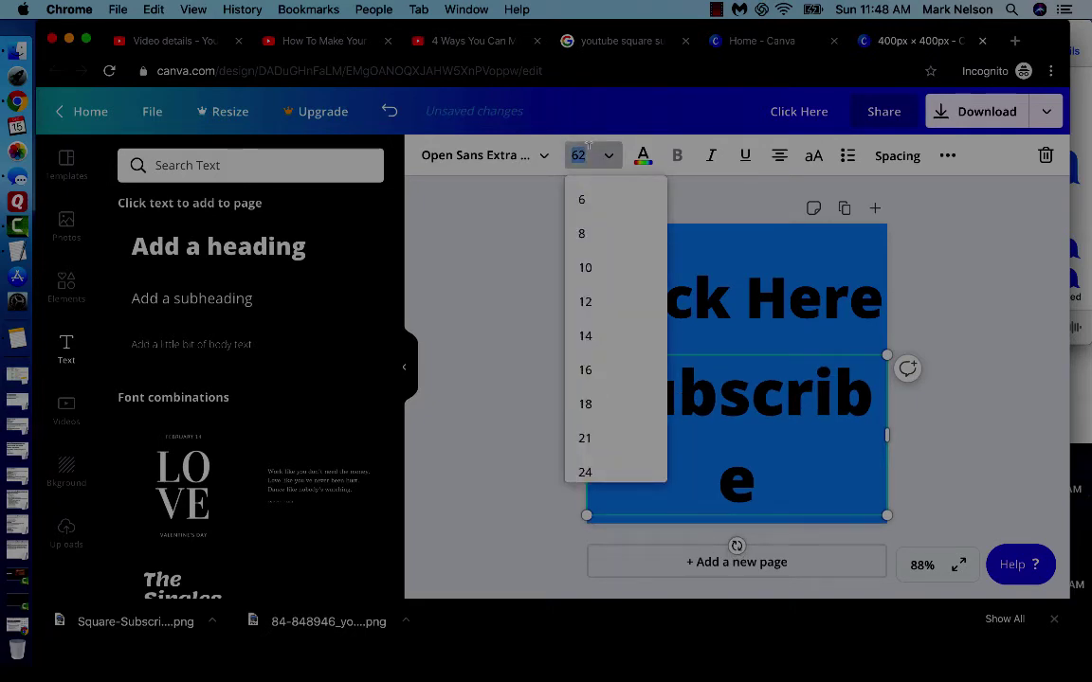
type("58")
key("Return")
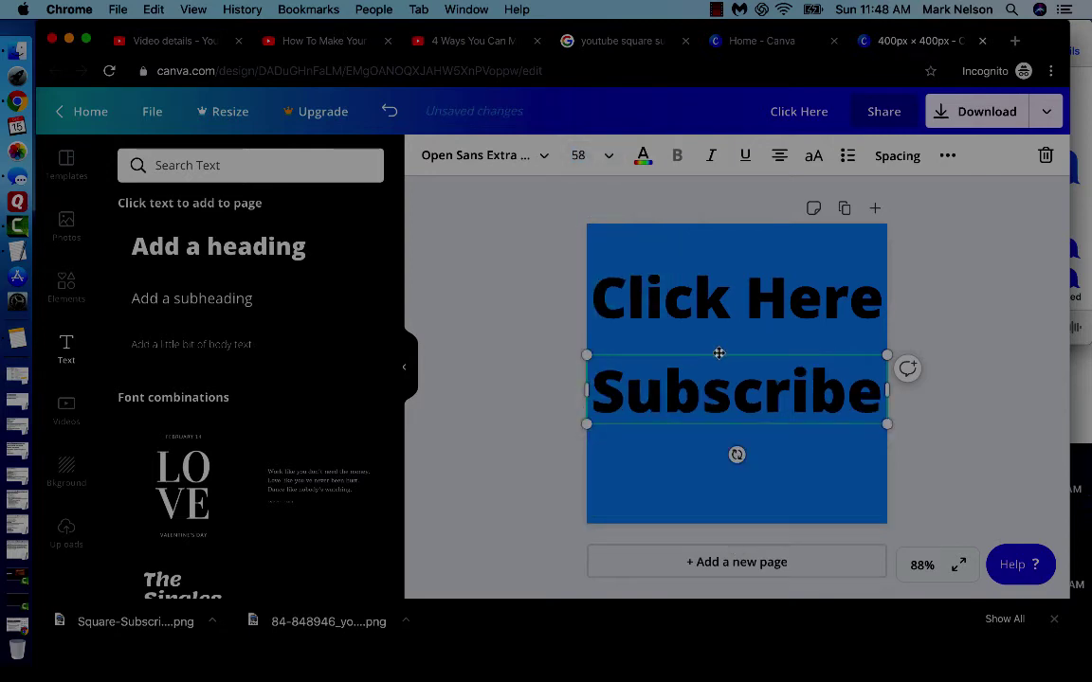
left_click_drag(719, 354, 721, 375)
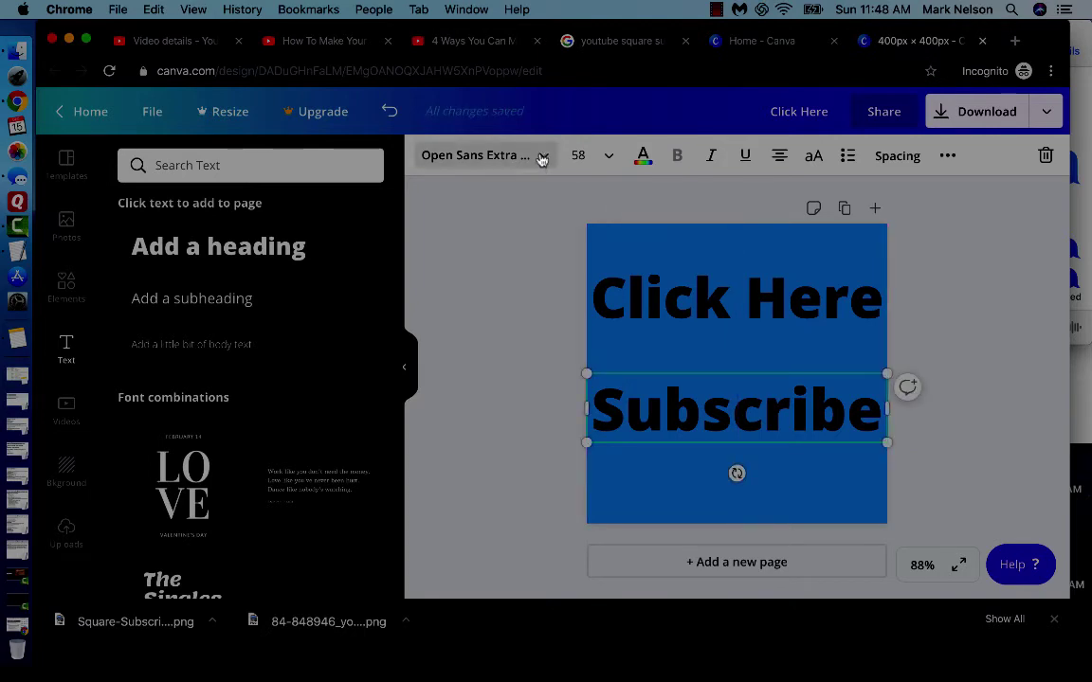
left_click(541, 156)
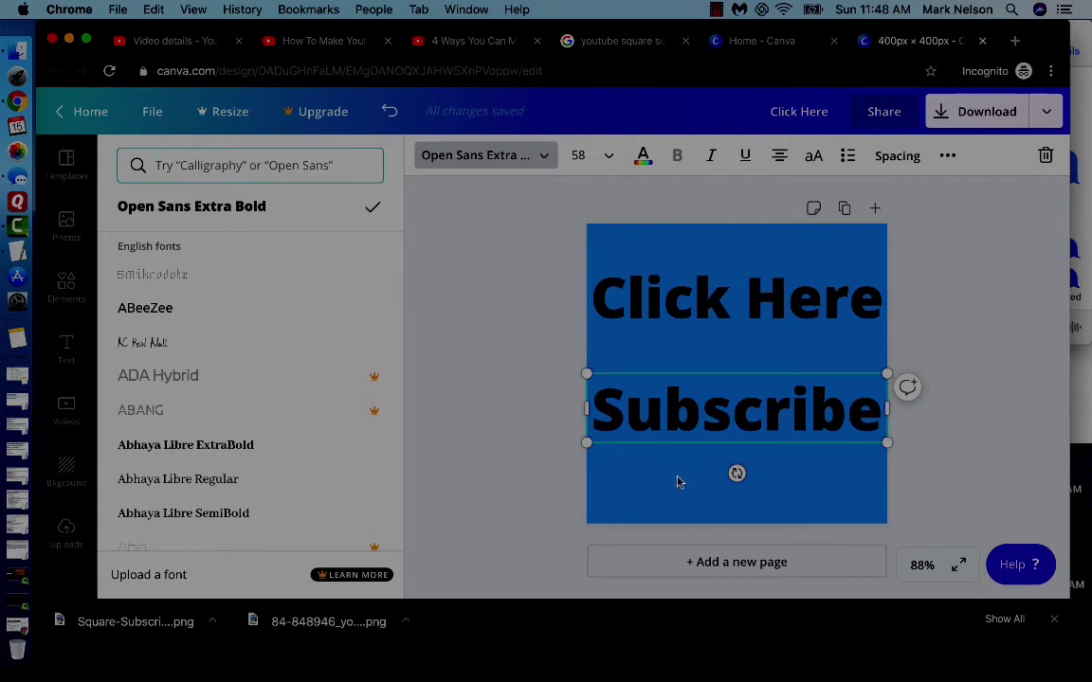
left_click(479, 455)
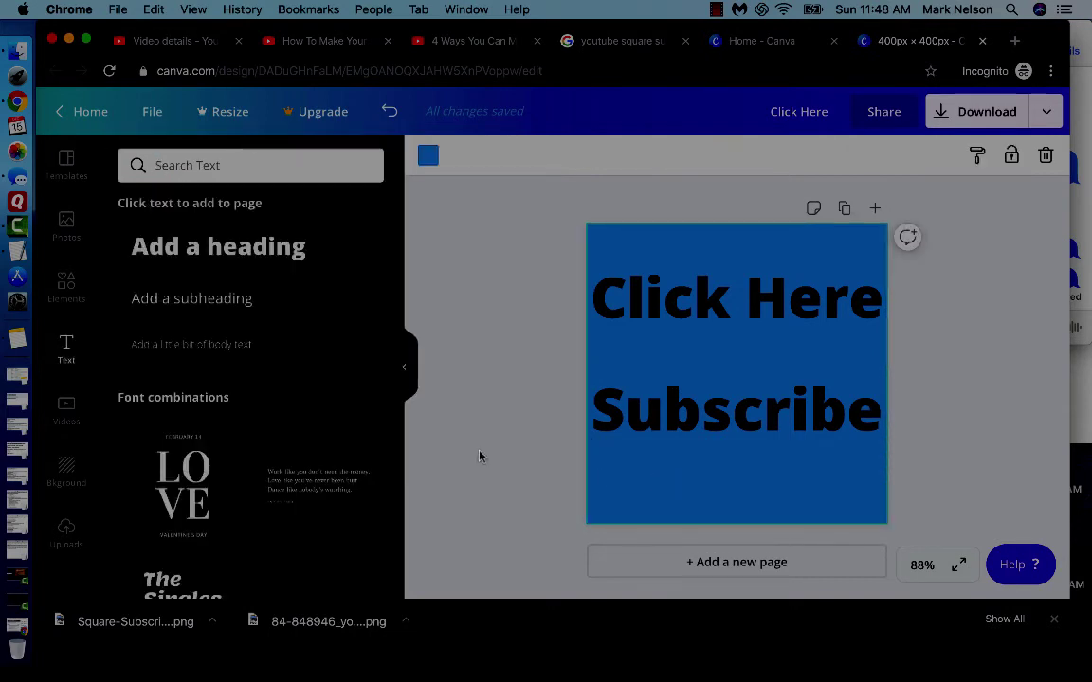
- Download the finished subscribe design as a PNG file
left_click(963, 118)
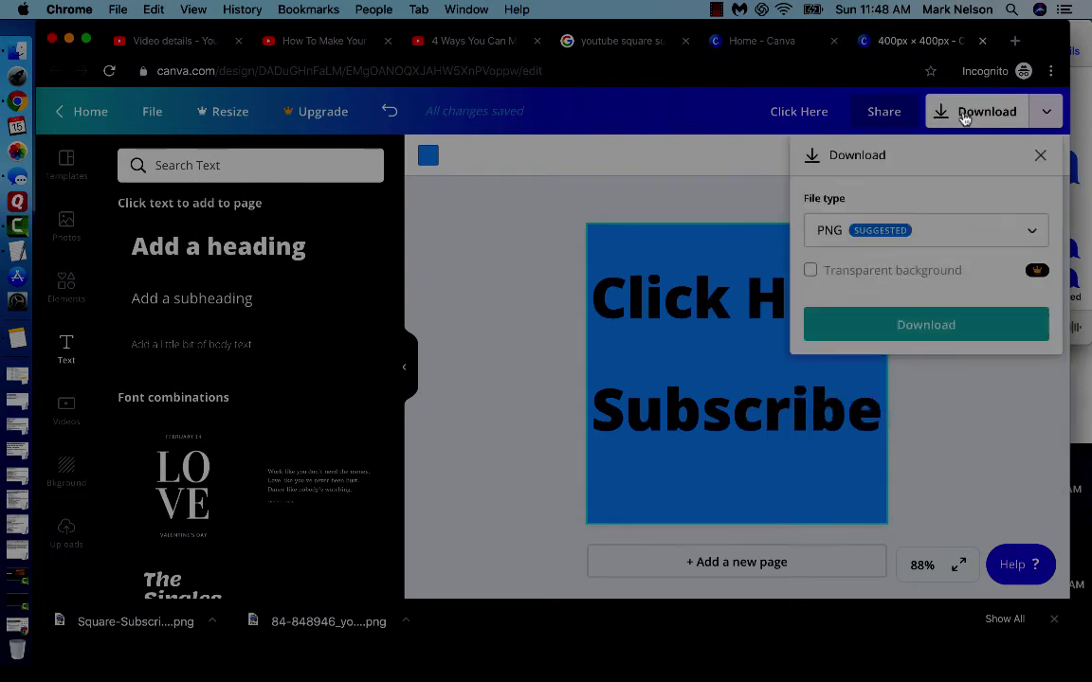
left_click(926, 326)
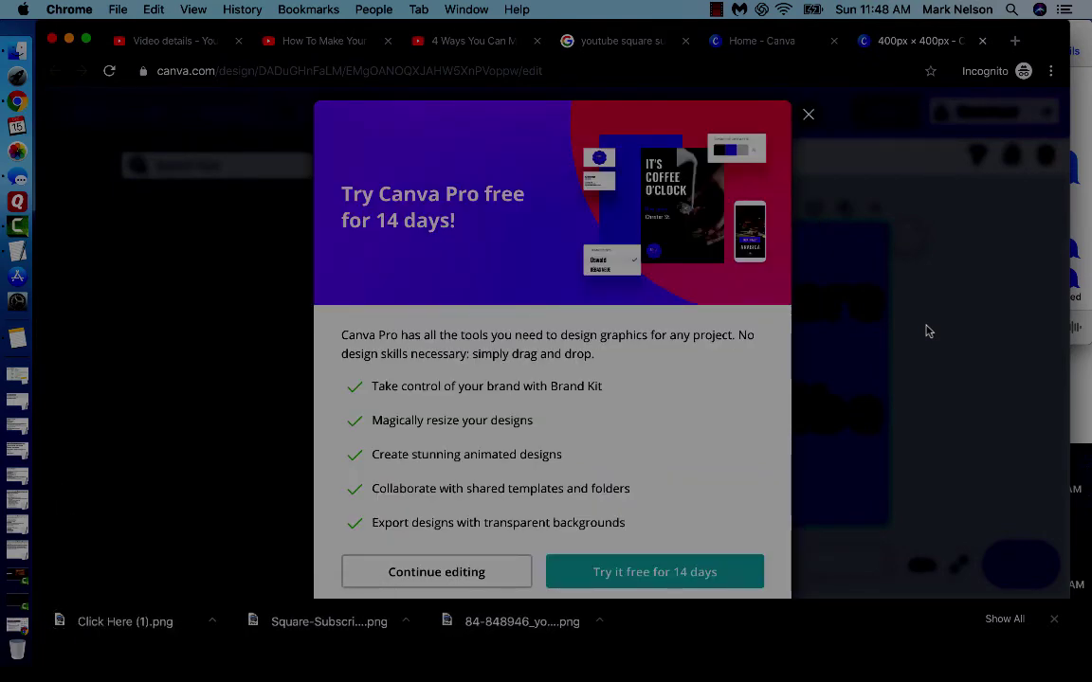
- Switch to YouTube Studio and go back from the video details to the channel dashboard
left_click(185, 43)
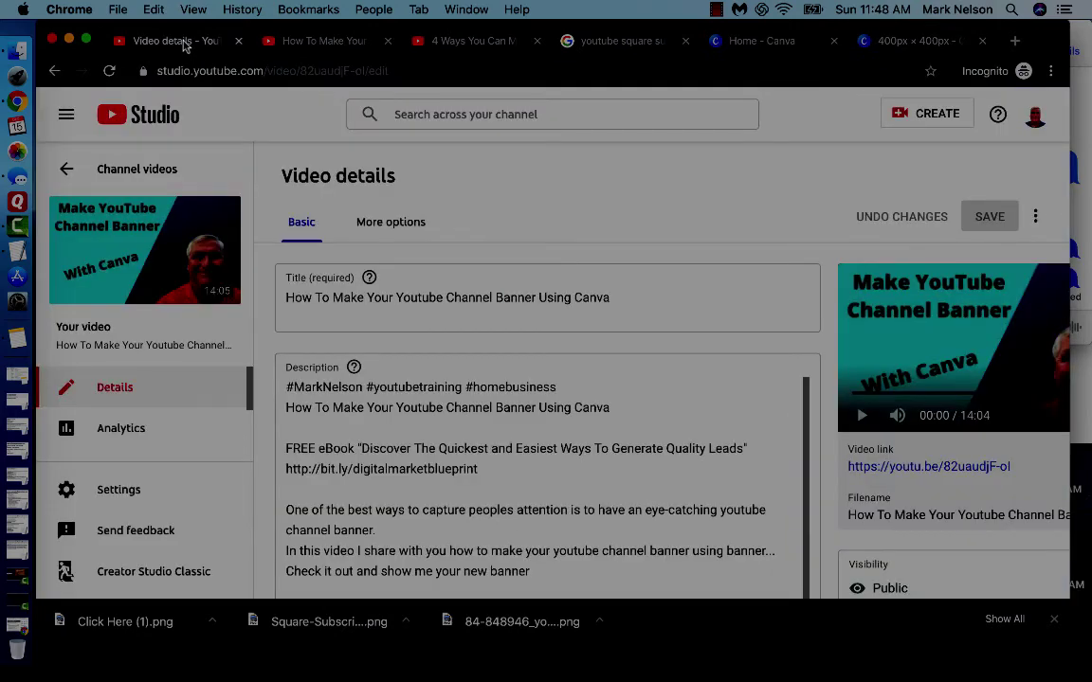
left_click(54, 72)
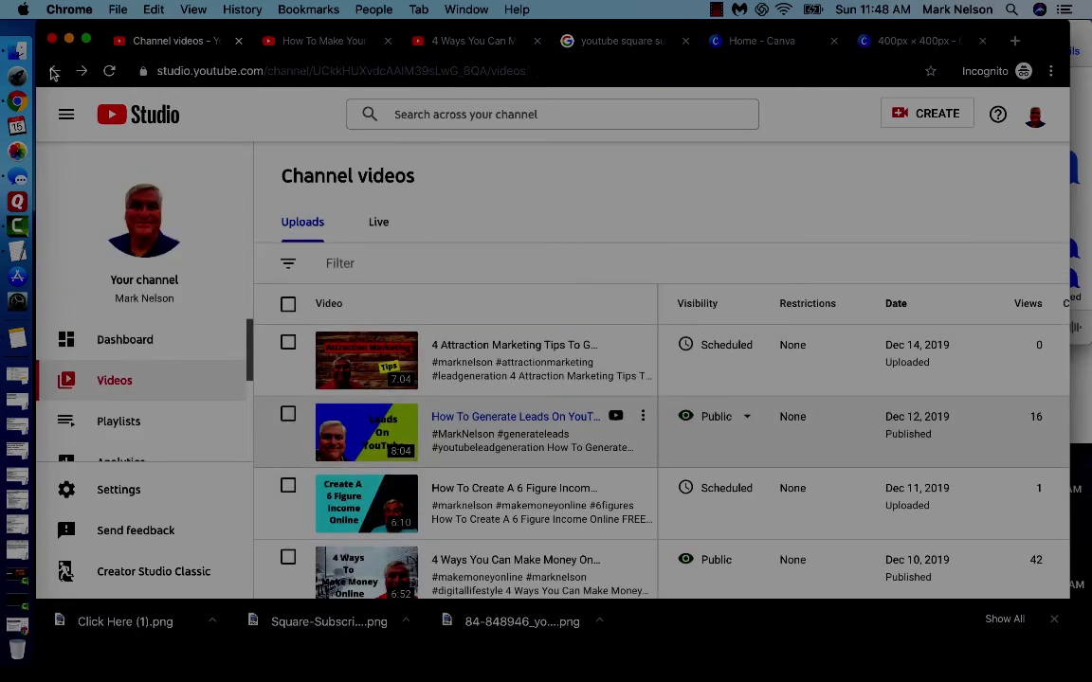
left_click(54, 73)
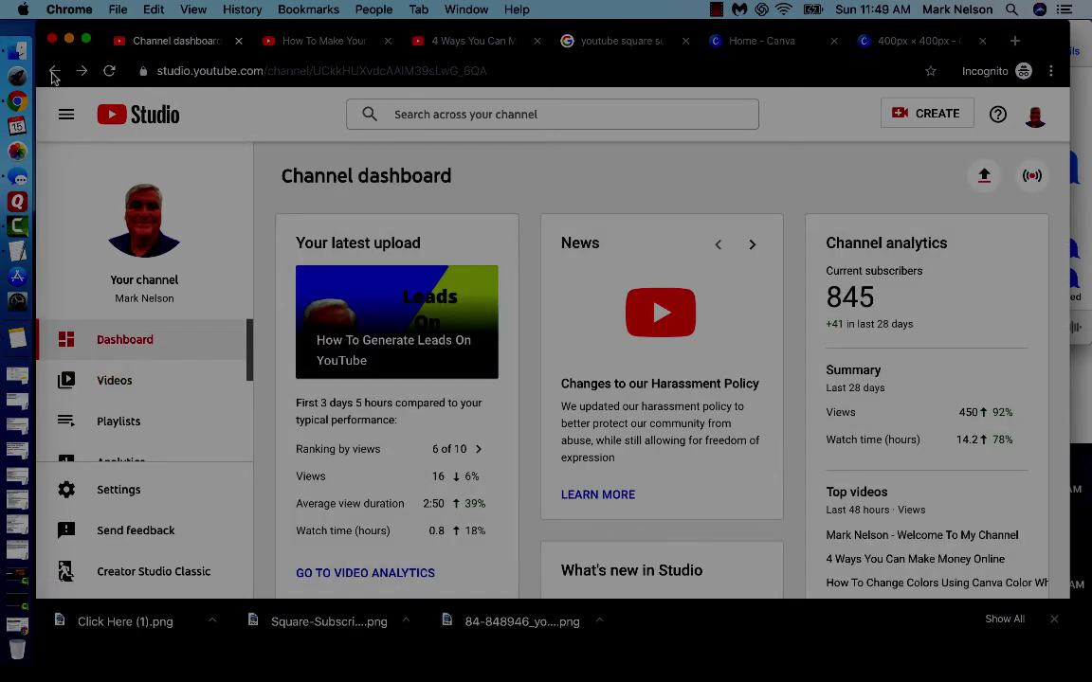
- Go back to the channel page, reopen YouTube Studio from there and open the channel's branding settings
left_click(54, 72)
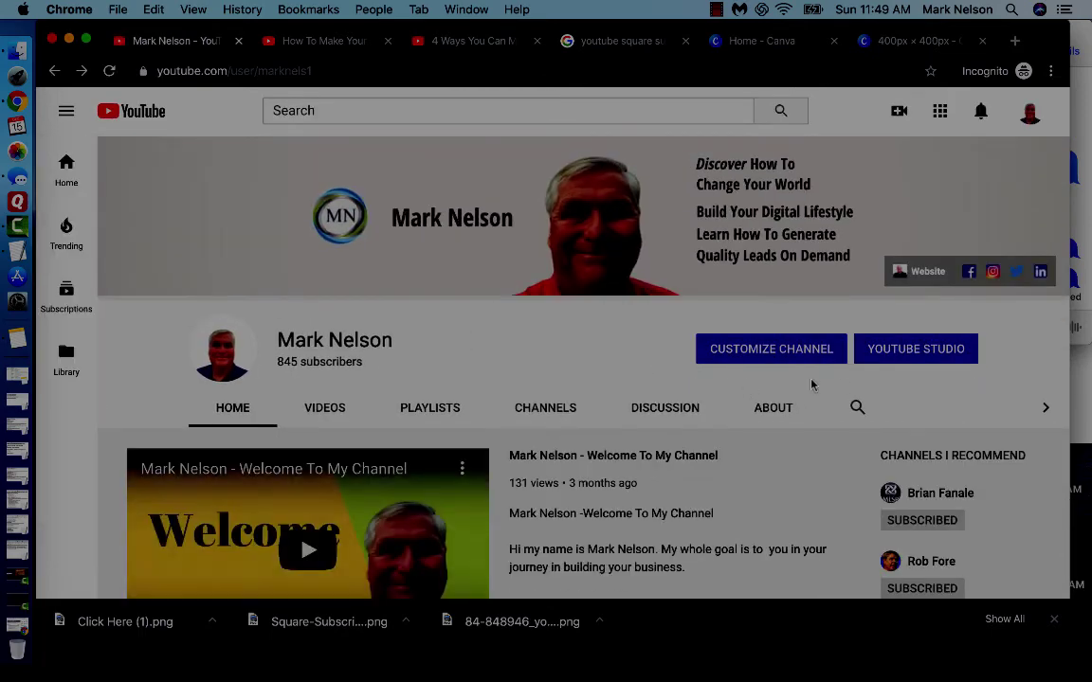
left_click(905, 350)
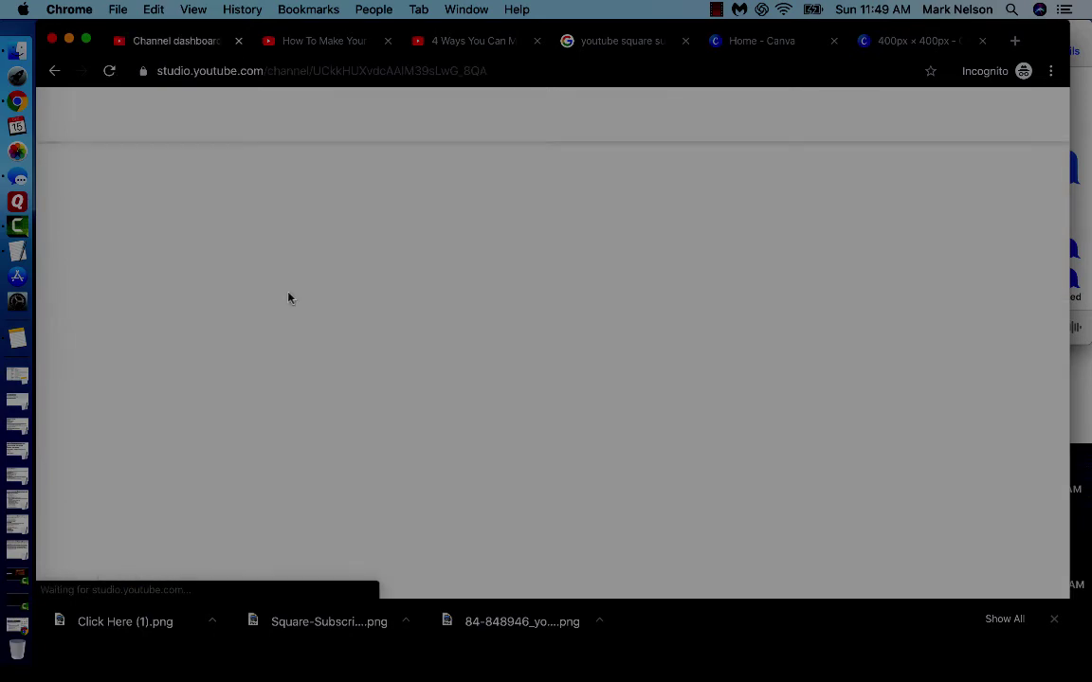
scroll(120, 398, "down", 1)
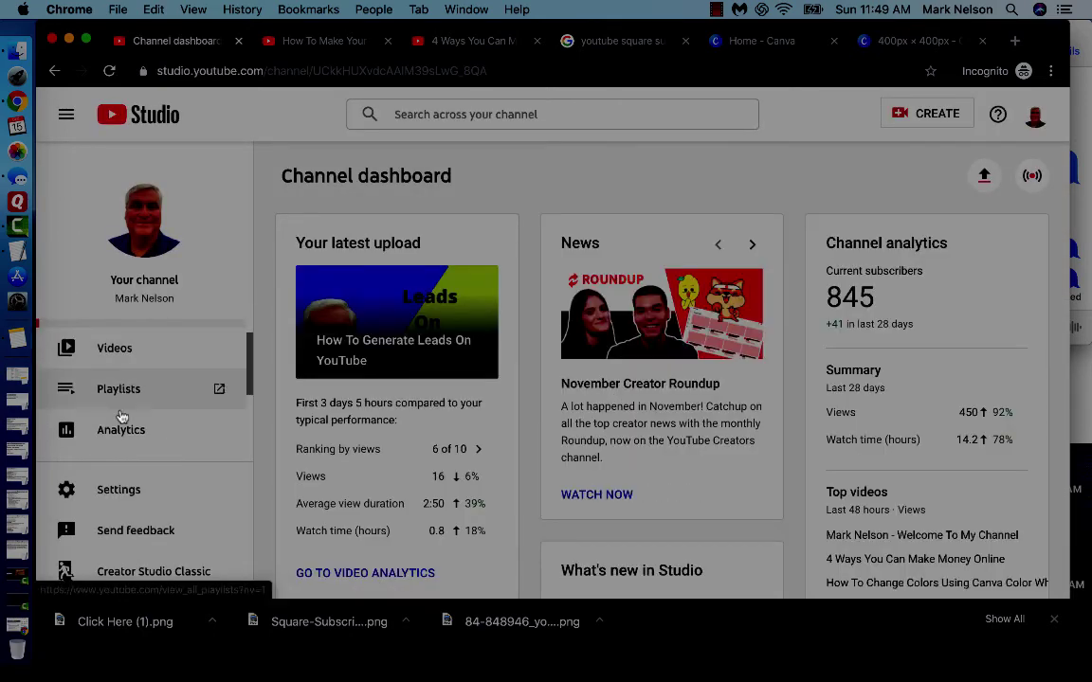
left_click(127, 493)
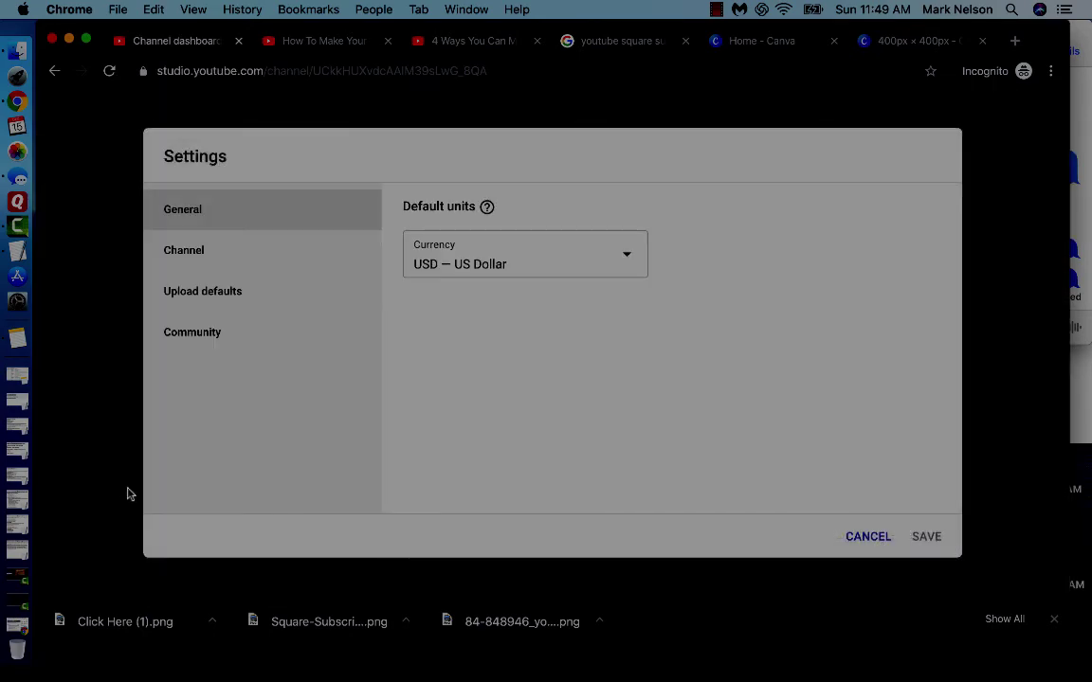
left_click(187, 250)
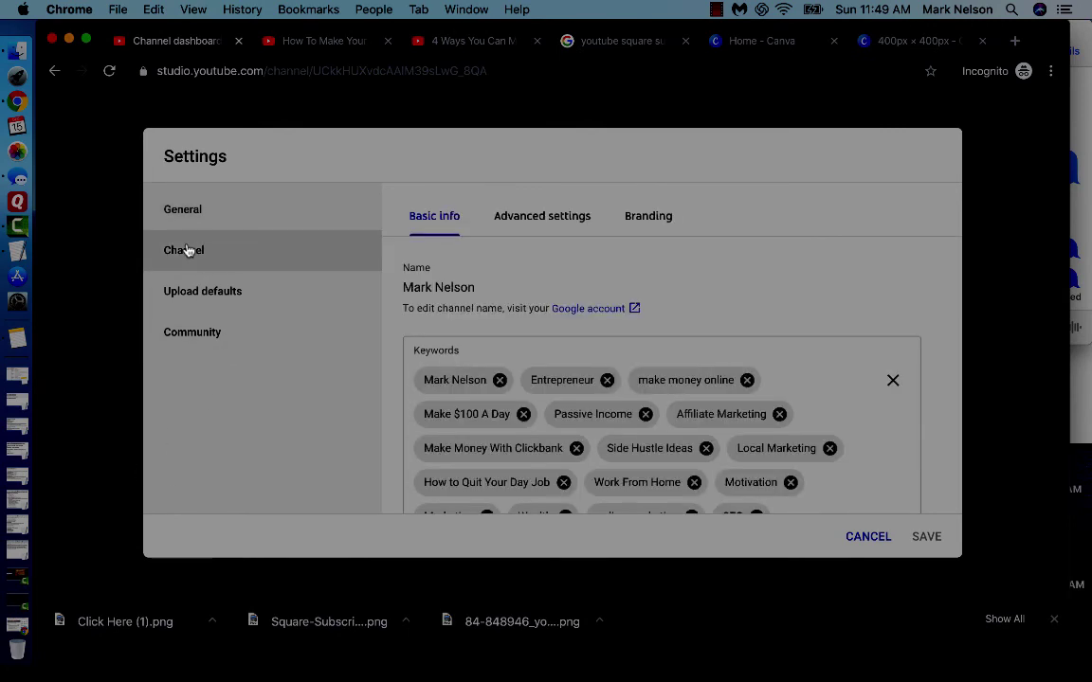
left_click(639, 218)
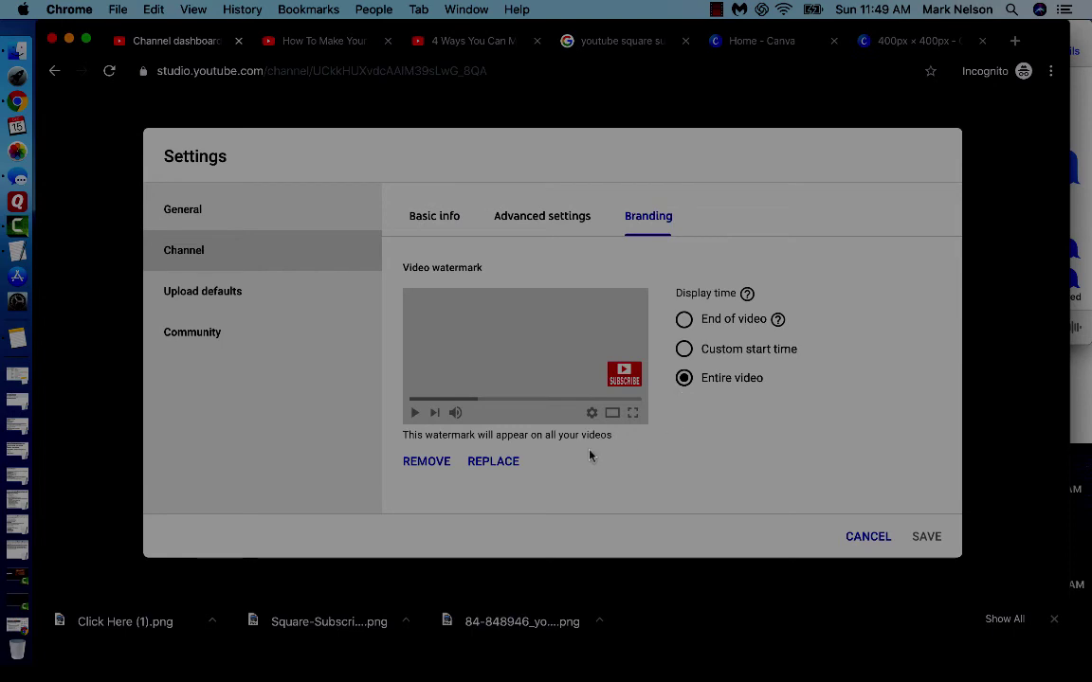
- Replace the video watermark with "Click Here (1).png" from the Downloads folder and save the channel settings
left_click(490, 462)
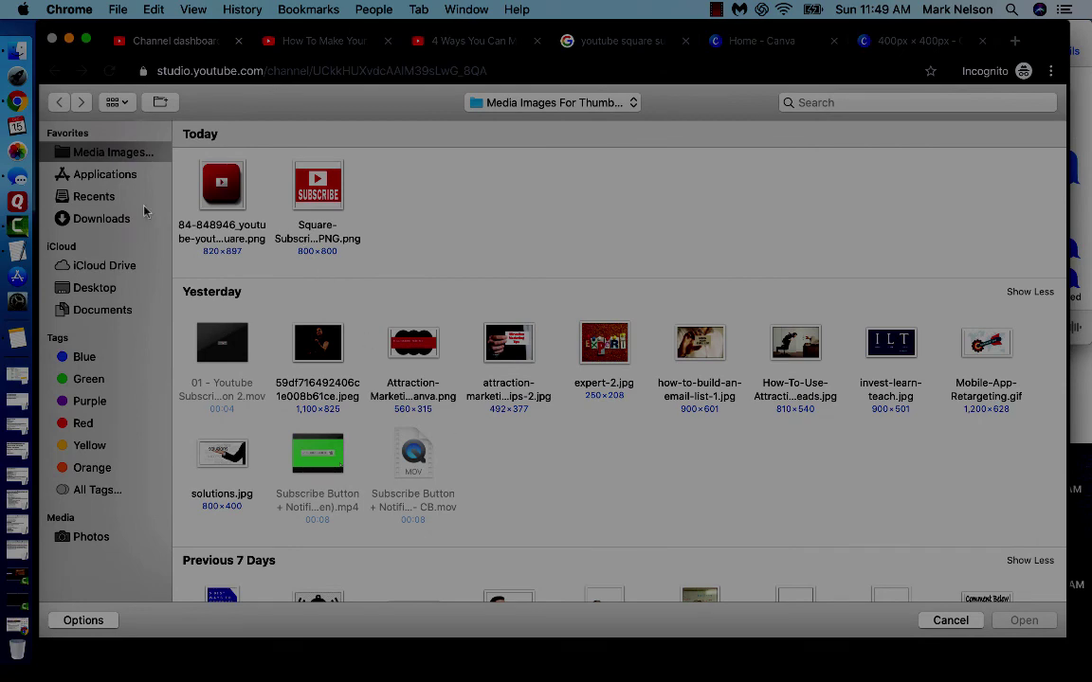
left_click(102, 219)
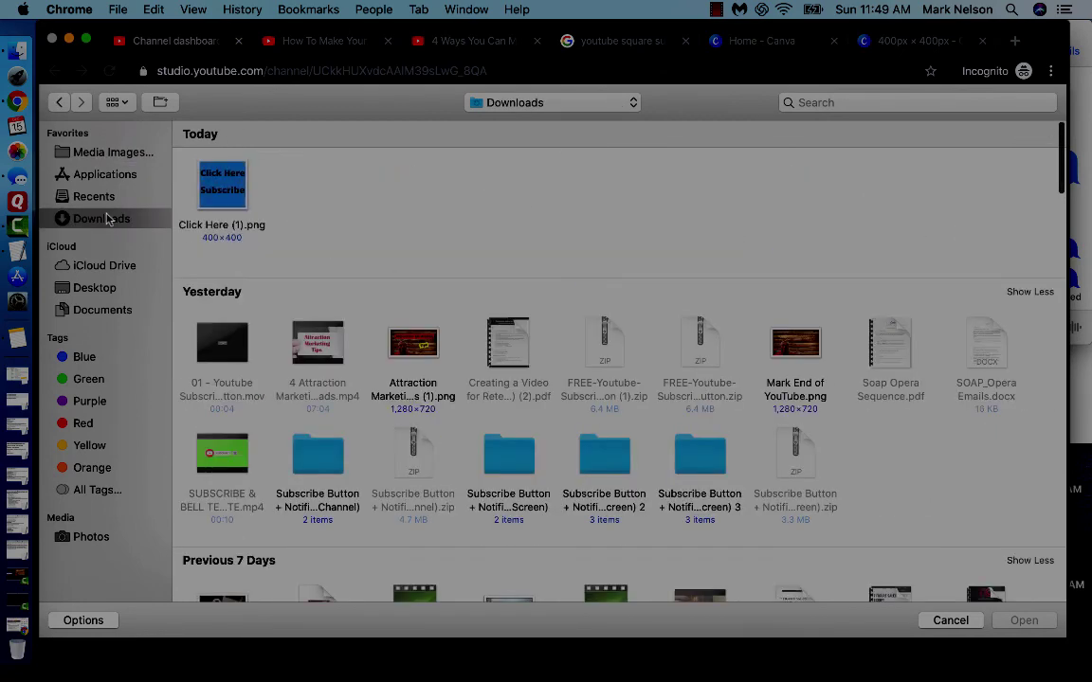
left_click(200, 184)
left_click(1024, 620)
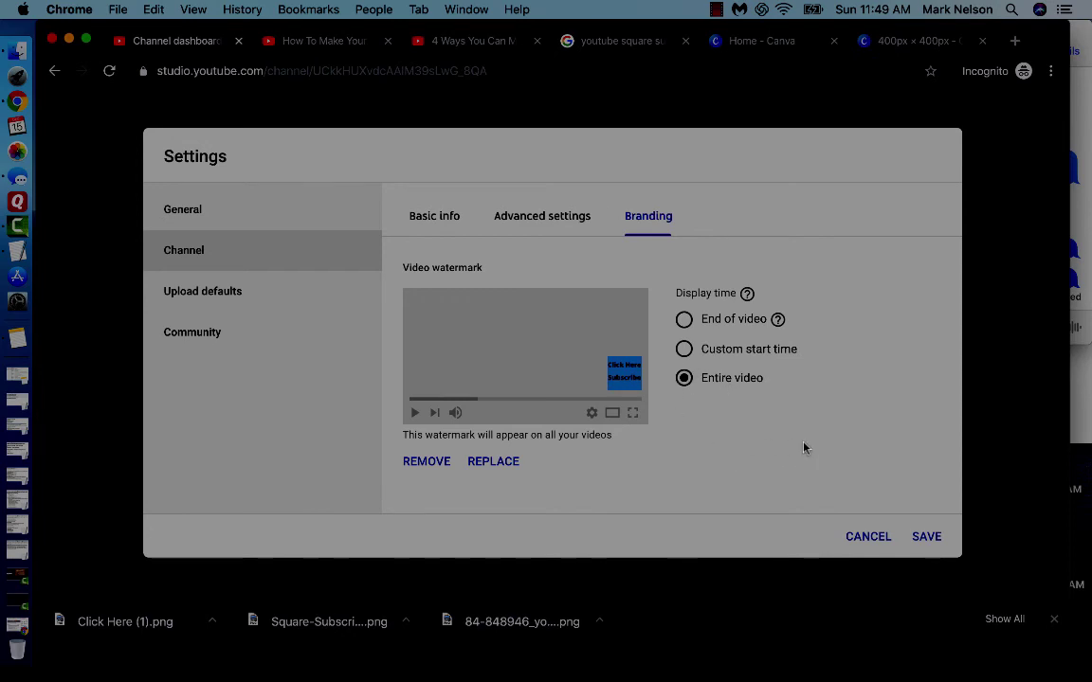
left_click(926, 537)
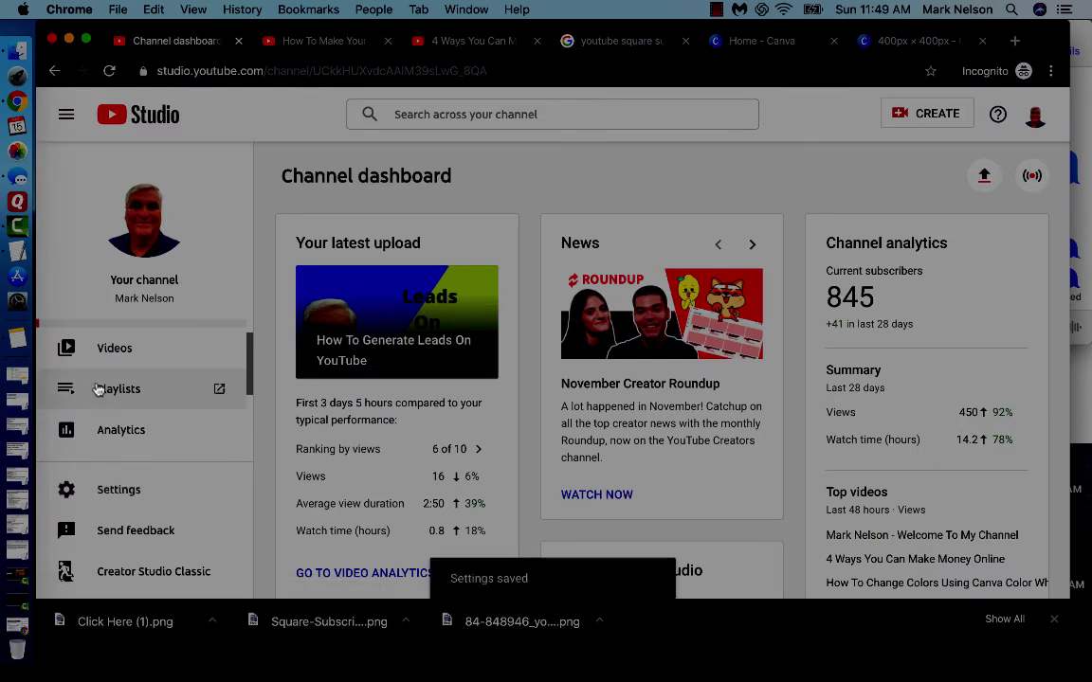
- Find the video "You Want To Start A Home Business But Have No Clue Where To Start" among the channel videos and open its watch page
left_click(110, 349)
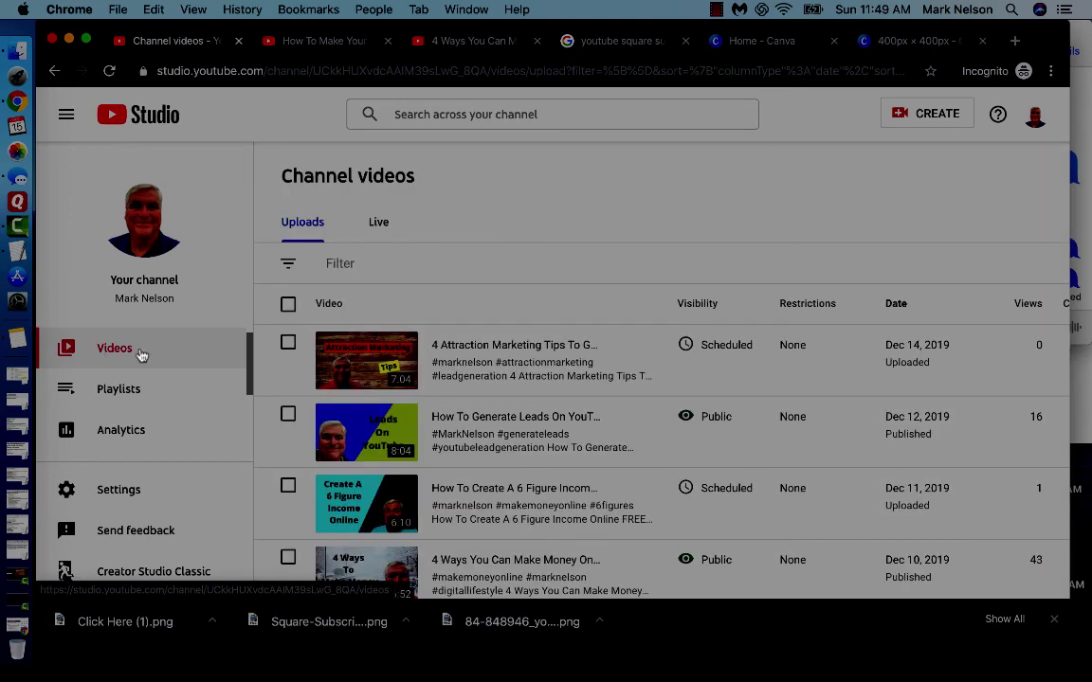
scroll(438, 347, "down", 1)
scroll(438, 347, "down", 4)
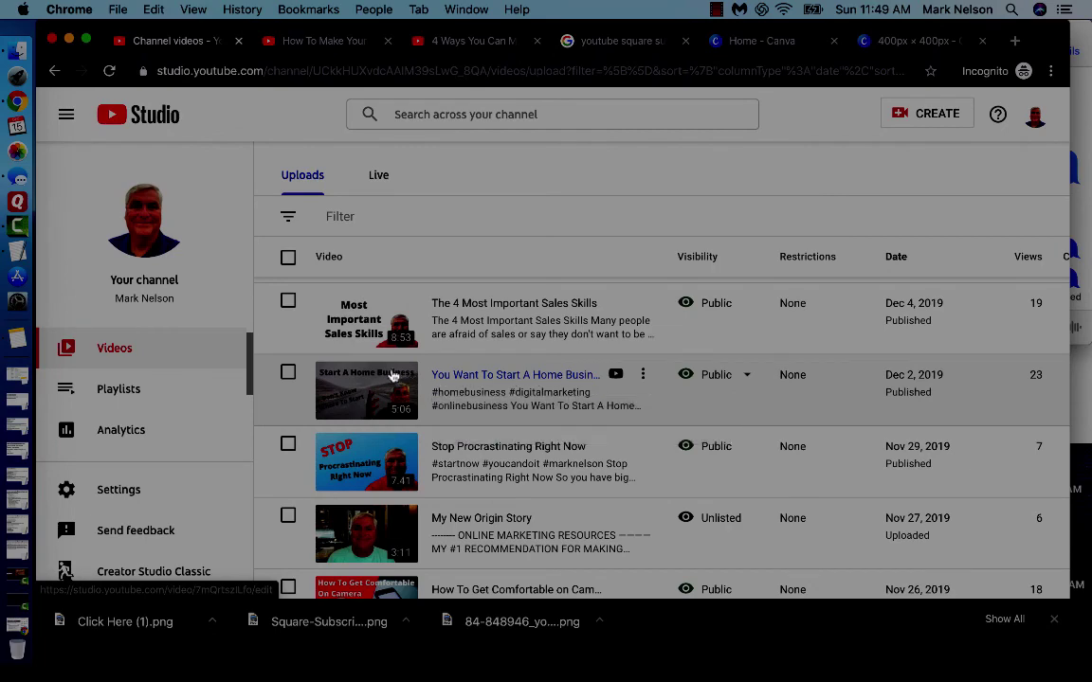
left_click(465, 376)
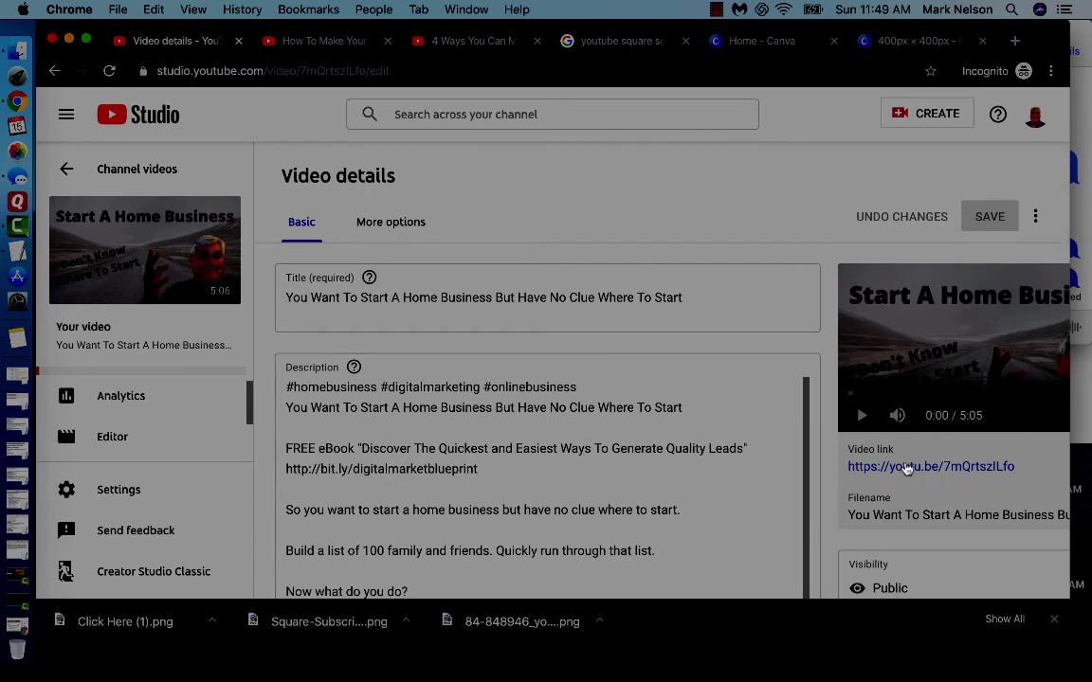
left_click(905, 467)
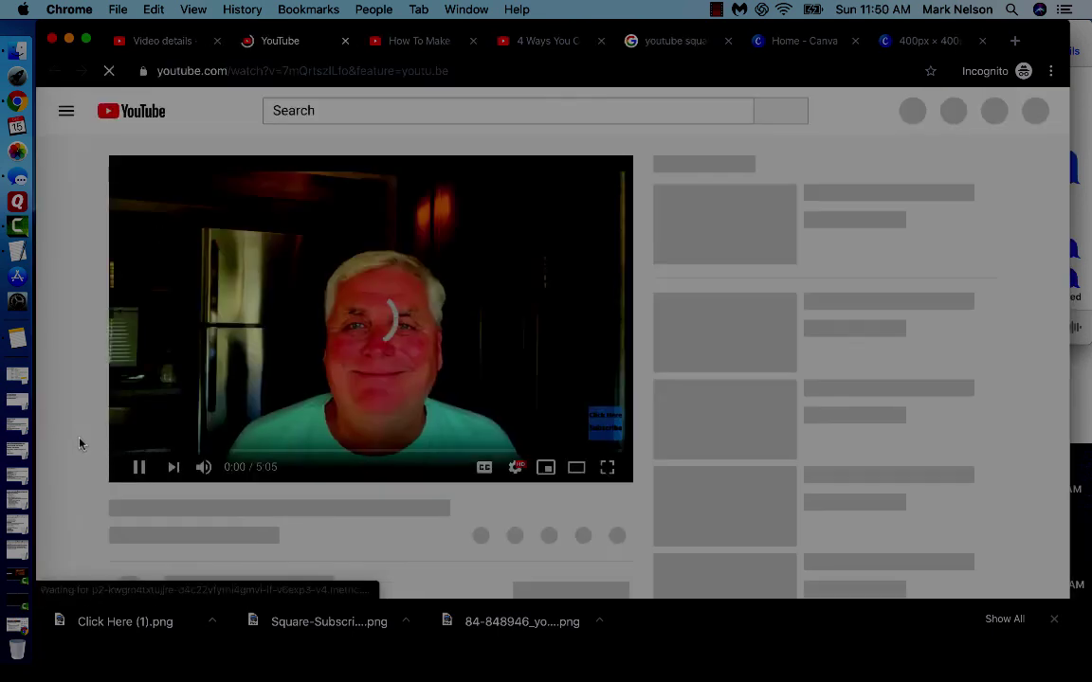
- Pause the playing video and examine the watermark in its corner together with the subscribe prompt it brings up
mouse_move(622, 434)
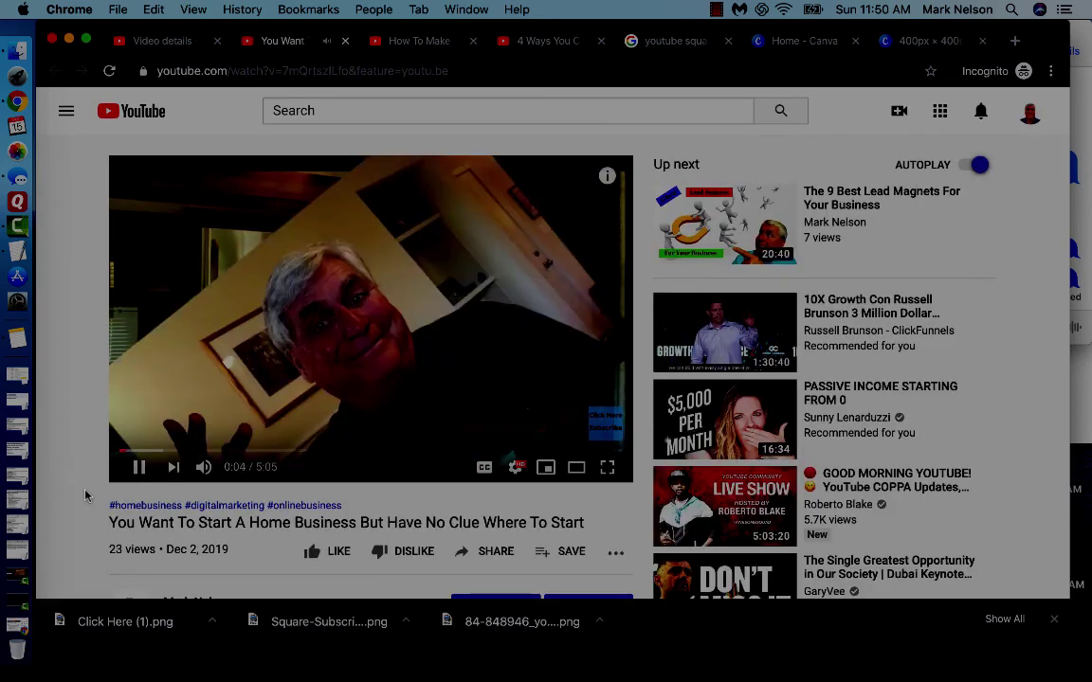
left_click(138, 467)
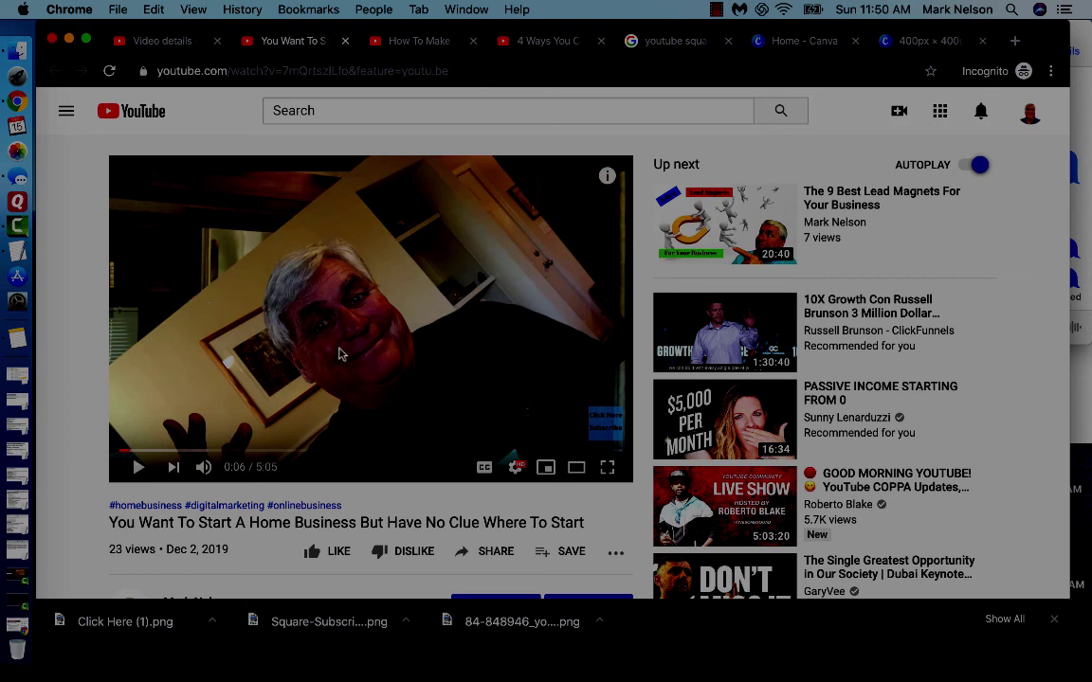
mouse_move(607, 436)
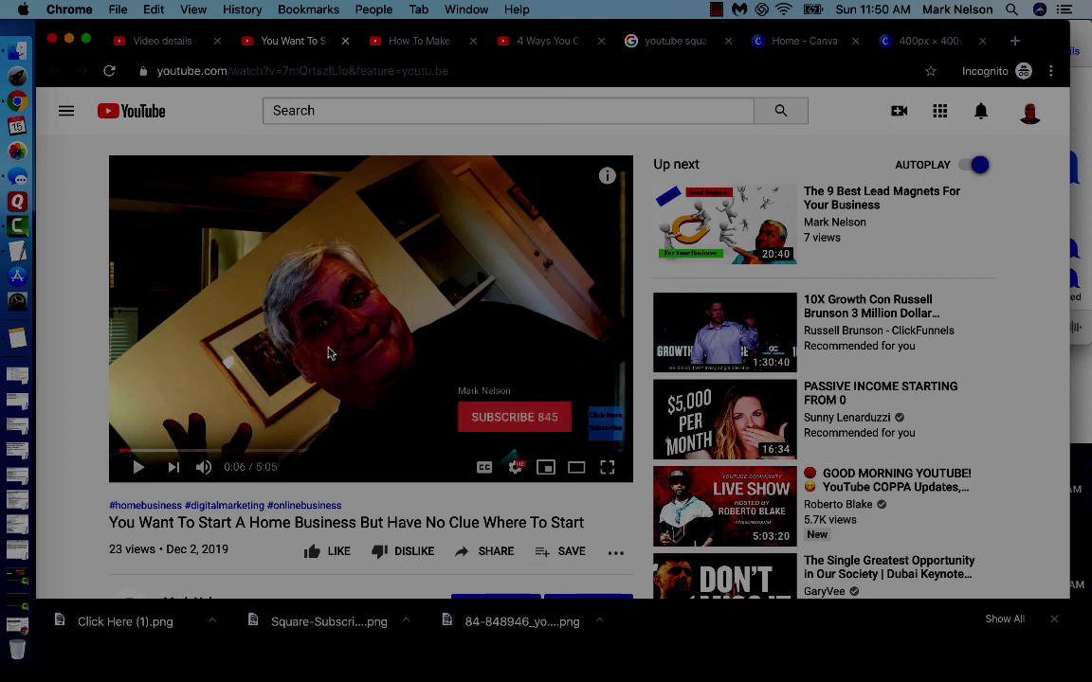